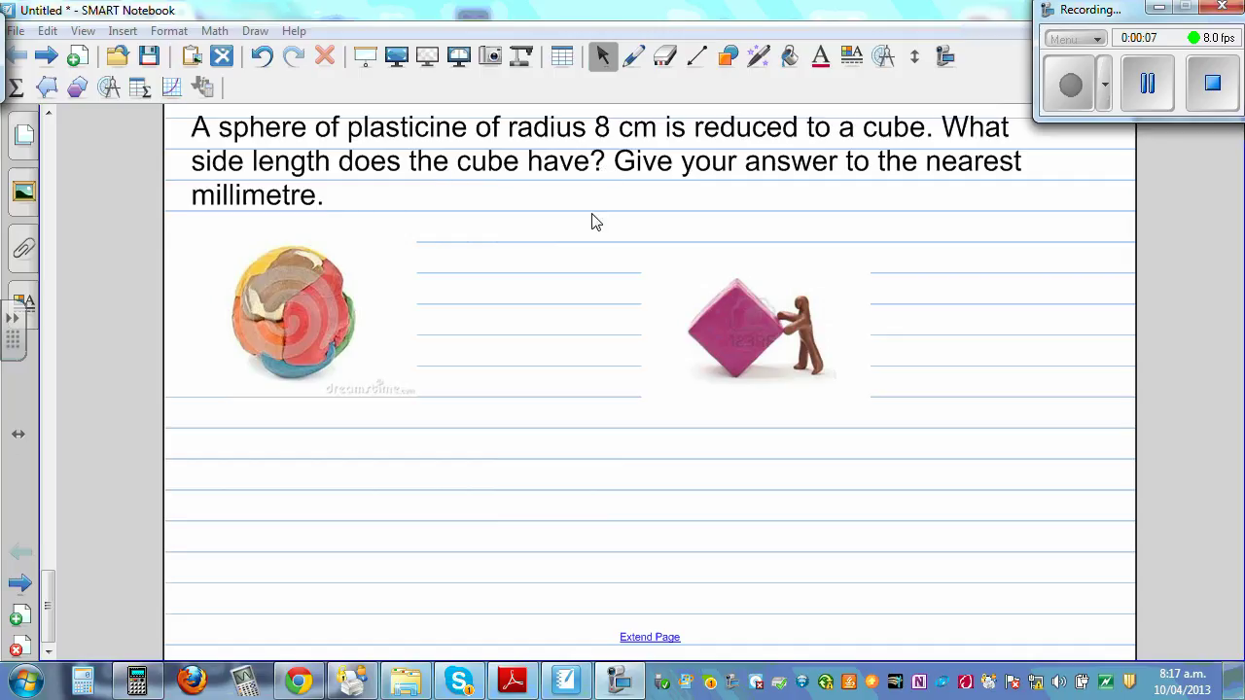
Step: Annotate the sphere with 'sphere' and 'r = 8cm' and draw an arrow toward the cube
{"action": "left_click", "coordinate": [633, 60]}
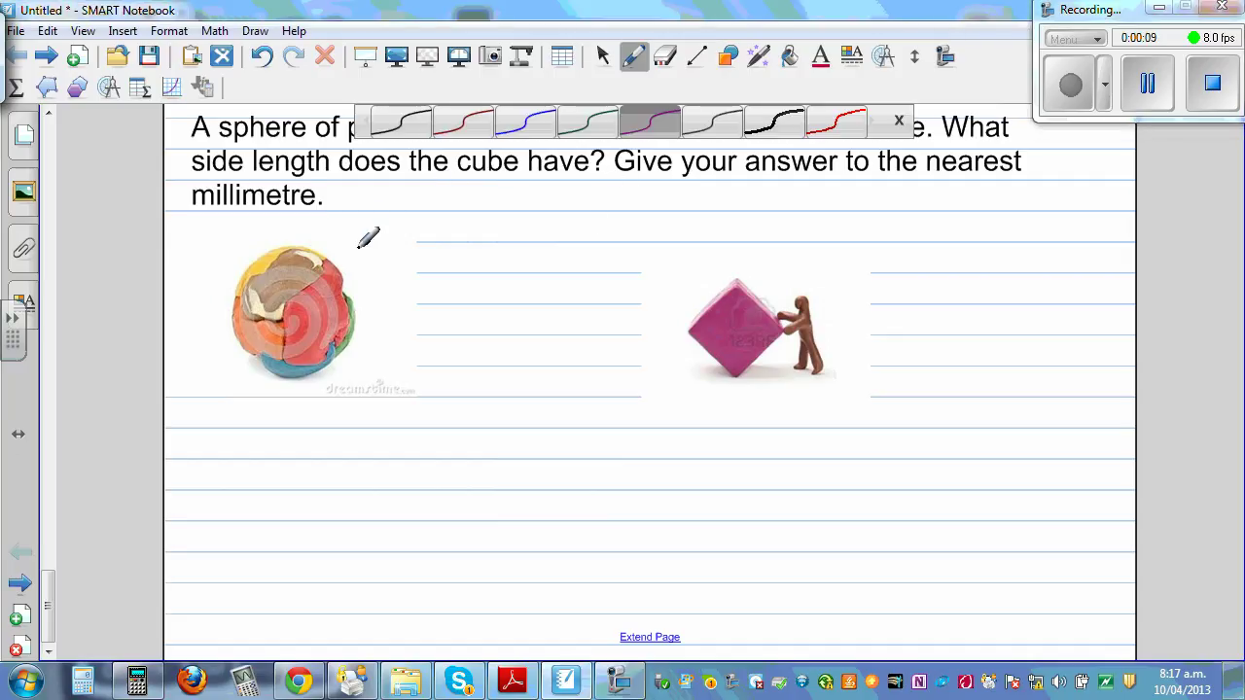
{"action": "mouse_move", "coordinate": [338, 263]}
{"action": "left_mouse_down"}
{"action": "mouse_move", "coordinate": [390, 255]}
{"action": "mouse_move", "coordinate": [425, 229]}
{"action": "mouse_move", "coordinate": [445, 248]}
{"action": "mouse_move", "coordinate": [484, 250]}
{"action": "left_mouse_up"}
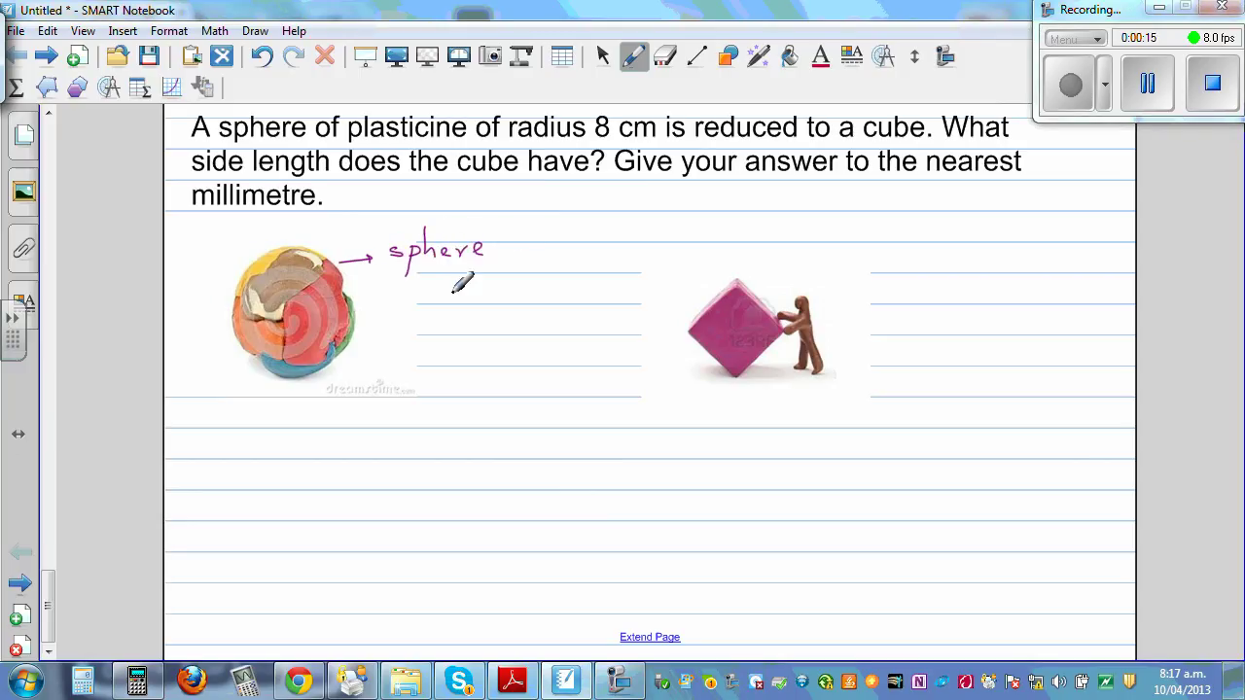
{"action": "mouse_move", "coordinate": [387, 290]}
{"action": "left_mouse_down"}
{"action": "mouse_move", "coordinate": [432, 296]}
{"action": "mouse_move", "coordinate": [448, 282]}
{"action": "mouse_move", "coordinate": [454, 296]}
{"action": "mouse_move", "coordinate": [510, 300]}
{"action": "left_mouse_up"}
{"action": "left_click_drag", "start_coordinate": [373, 323], "coordinate": [647, 328]}
{"action": "left_click_drag", "start_coordinate": [648, 328], "coordinate": [639, 334]}
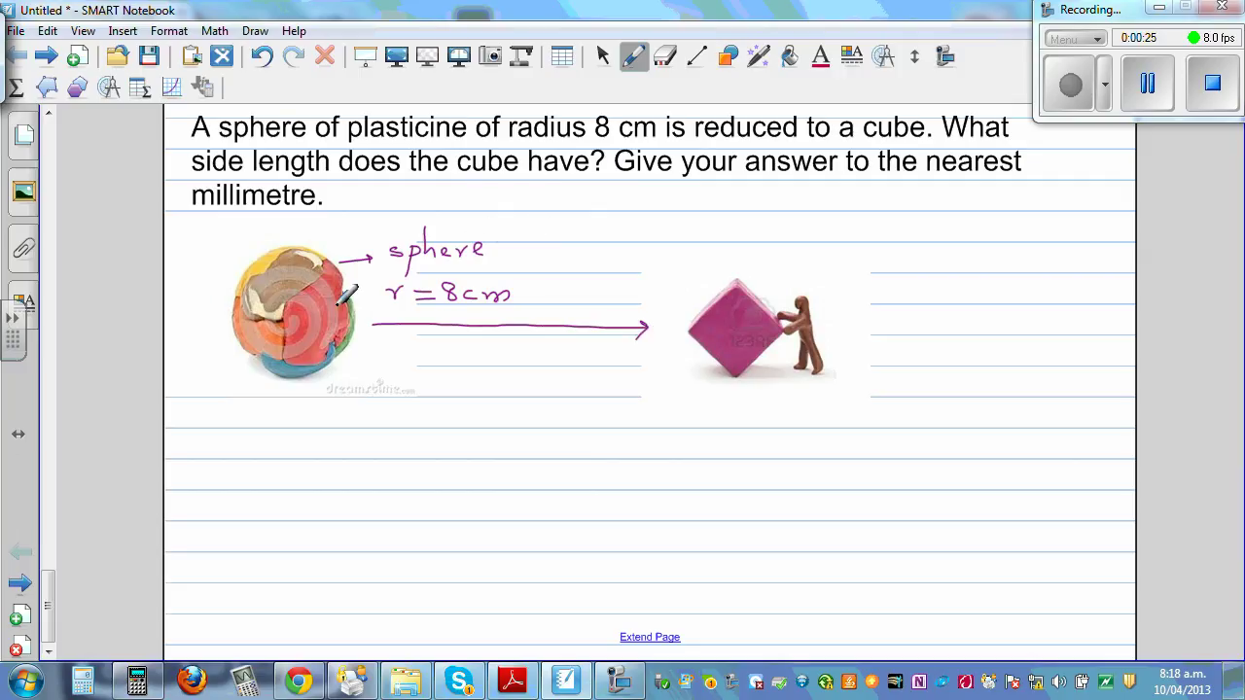
Step: Label the cube 'cube', underline 'cube have' in the question, and mark the cube's edge
{"action": "mouse_move", "coordinate": [711, 253]}
{"action": "left_mouse_down"}
{"action": "mouse_move", "coordinate": [745, 245]}
{"action": "mouse_move", "coordinate": [769, 263]}
{"action": "left_mouse_up"}
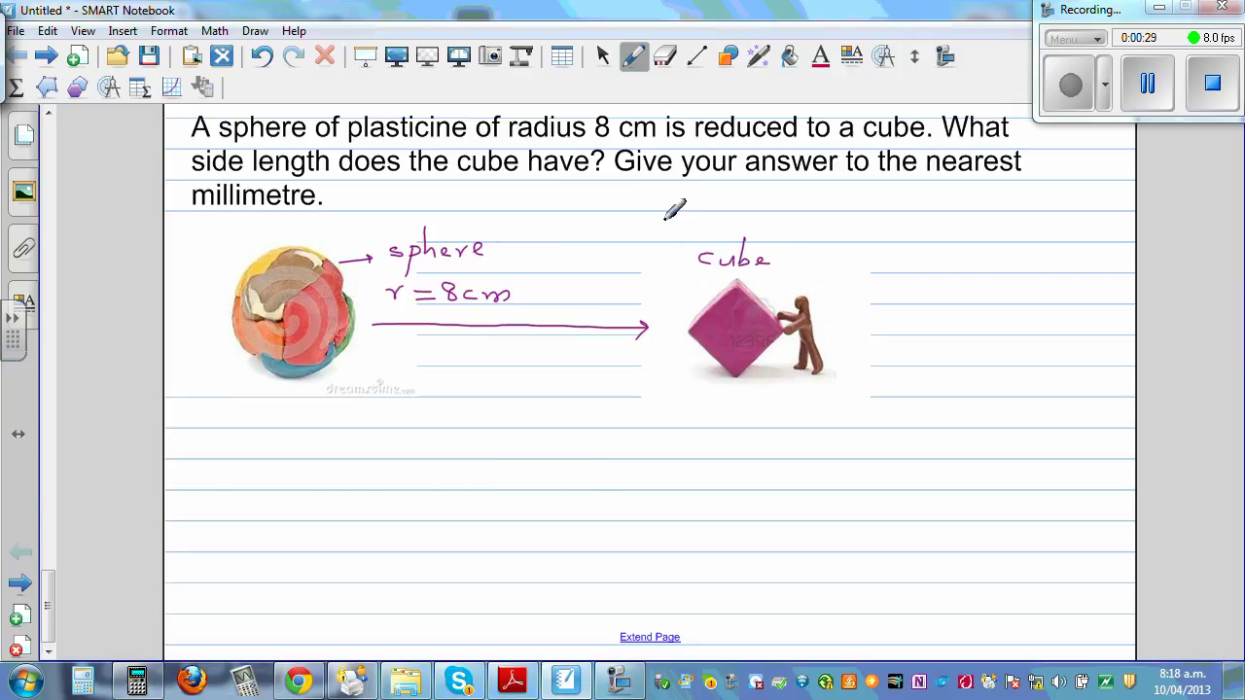
{"action": "left_click_drag", "start_coordinate": [458, 175], "coordinate": [566, 175]}
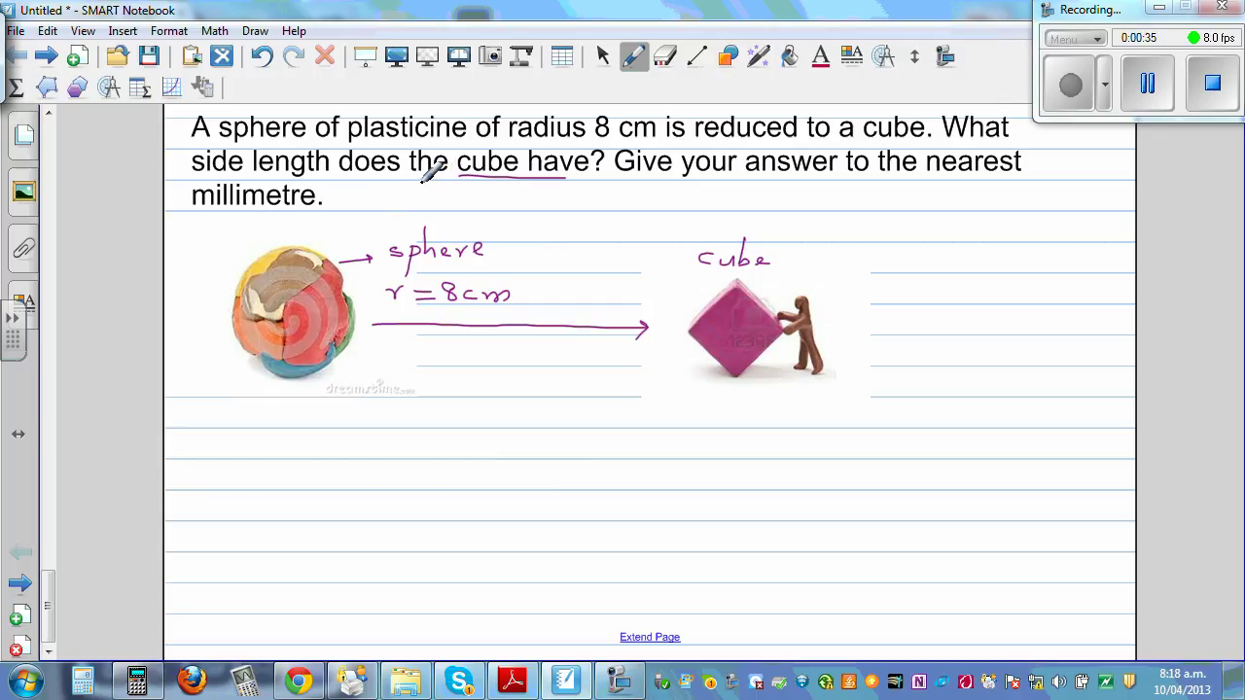
{"action": "left_click_drag", "start_coordinate": [698, 326], "coordinate": [739, 374]}
{"action": "mouse_move", "coordinate": [707, 328]}
{"action": "left_mouse_down"}
{"action": "mouse_move", "coordinate": [720, 363]}
{"action": "mouse_move", "coordinate": [737, 373]}
{"action": "mouse_move", "coordinate": [697, 334]}
{"action": "mouse_move", "coordinate": [764, 370]}
{"action": "mouse_move", "coordinate": [703, 339]}
{"action": "mouse_move", "coordinate": [738, 384]}
{"action": "left_mouse_up"}
{"action": "left_click", "coordinate": [665, 56]}
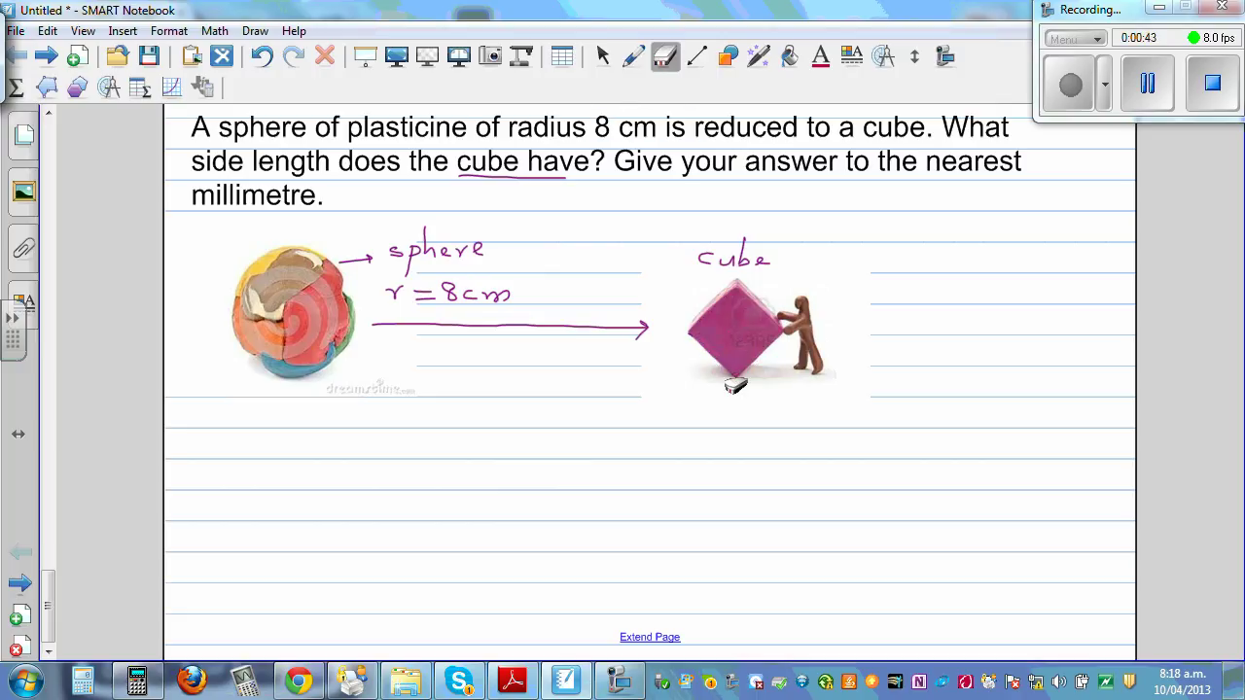
Step: Erase the stray marks on the cube and write 'Volume of sphere = Volume of sphere' below the images
{"action": "mouse_move", "coordinate": [701, 316]}
{"action": "left_mouse_down"}
{"action": "mouse_move", "coordinate": [728, 344]}
{"action": "mouse_move", "coordinate": [728, 383]}
{"action": "left_mouse_up"}
{"action": "left_click", "coordinate": [632, 56]}
{"action": "mouse_move", "coordinate": [228, 402]}
{"action": "left_mouse_down"}
{"action": "mouse_move", "coordinate": [260, 418]}
{"action": "mouse_move", "coordinate": [276, 406]}
{"action": "mouse_move", "coordinate": [322, 428]}
{"action": "mouse_move", "coordinate": [413, 403]}
{"action": "mouse_move", "coordinate": [397, 451]}
{"action": "mouse_move", "coordinate": [402, 420]}
{"action": "mouse_move", "coordinate": [476, 416]}
{"action": "mouse_move", "coordinate": [468, 451]}
{"action": "left_mouse_up"}
{"action": "mouse_move", "coordinate": [474, 421]}
{"action": "left_mouse_down"}
{"action": "mouse_move", "coordinate": [520, 408]}
{"action": "mouse_move", "coordinate": [649, 418]}
{"action": "left_mouse_up"}
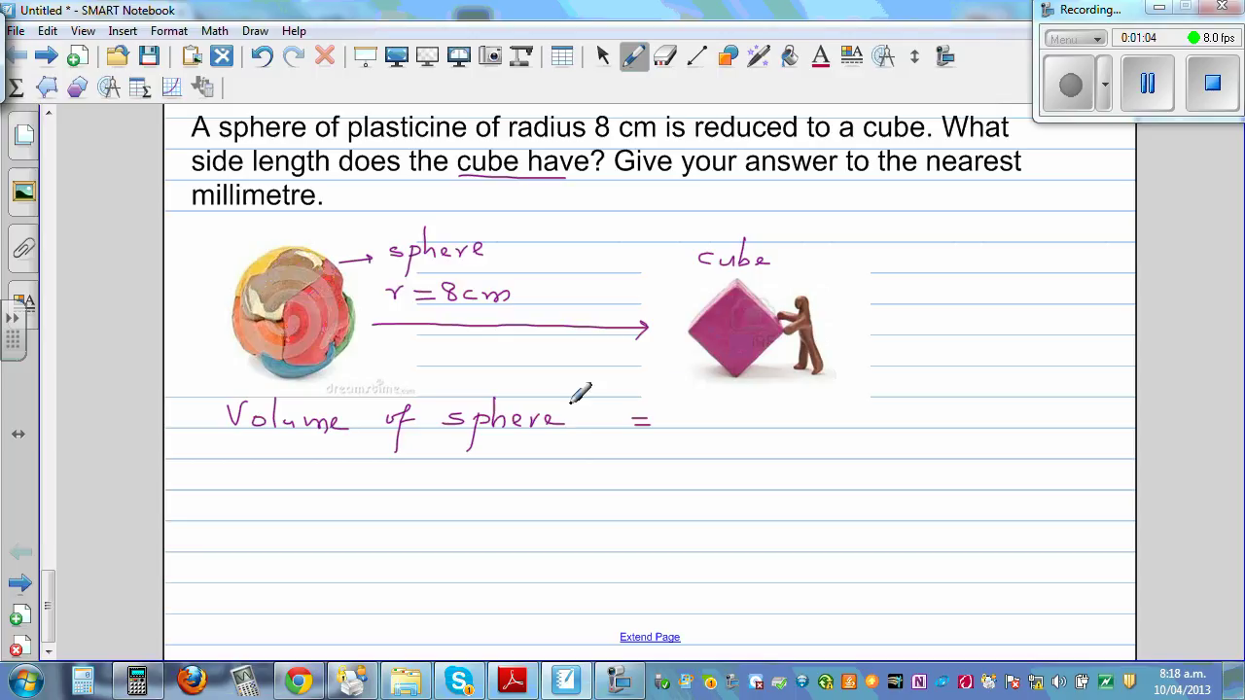
{"action": "mouse_move", "coordinate": [680, 406]}
{"action": "left_mouse_down"}
{"action": "mouse_move", "coordinate": [818, 420]}
{"action": "mouse_move", "coordinate": [872, 439]}
{"action": "mouse_move", "coordinate": [943, 416]}
{"action": "mouse_move", "coordinate": [940, 446]}
{"action": "mouse_move", "coordinate": [941, 418]}
{"action": "mouse_move", "coordinate": [1031, 414]}
{"action": "left_mouse_up"}
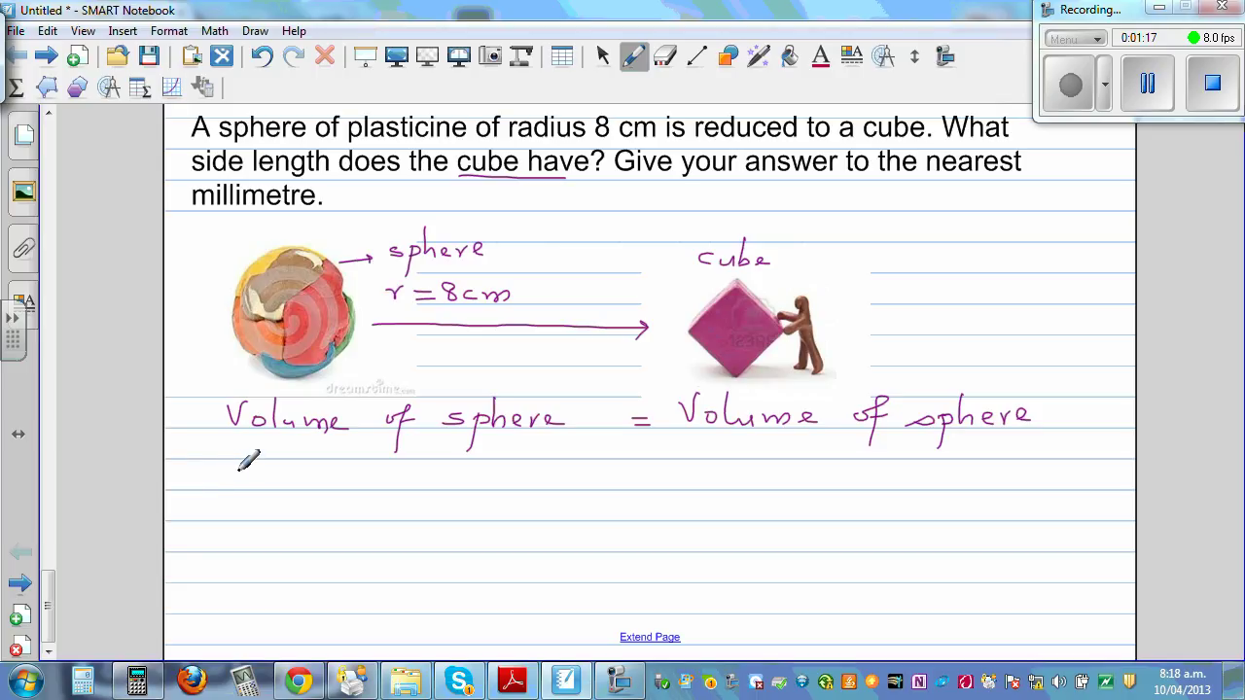
Step: Write the formula 4 × π × r³ ÷ 3 on the line beneath
{"action": "left_click_drag", "start_coordinate": [228, 465], "coordinate": [230, 487]}
{"action": "mouse_move", "coordinate": [247, 469]}
{"action": "left_mouse_down"}
{"action": "mouse_move", "coordinate": [258, 486]}
{"action": "mouse_move", "coordinate": [247, 486]}
{"action": "mouse_move", "coordinate": [288, 471]}
{"action": "mouse_move", "coordinate": [310, 485]}
{"action": "left_mouse_up"}
{"action": "mouse_move", "coordinate": [310, 472]}
{"action": "left_mouse_down"}
{"action": "mouse_move", "coordinate": [358, 459]}
{"action": "mouse_move", "coordinate": [347, 472]}
{"action": "mouse_move", "coordinate": [423, 477]}
{"action": "mouse_move", "coordinate": [416, 468]}
{"action": "mouse_move", "coordinate": [421, 492]}
{"action": "mouse_move", "coordinate": [451, 488]}
{"action": "left_mouse_up"}
{"action": "left_click", "coordinate": [415, 490]}
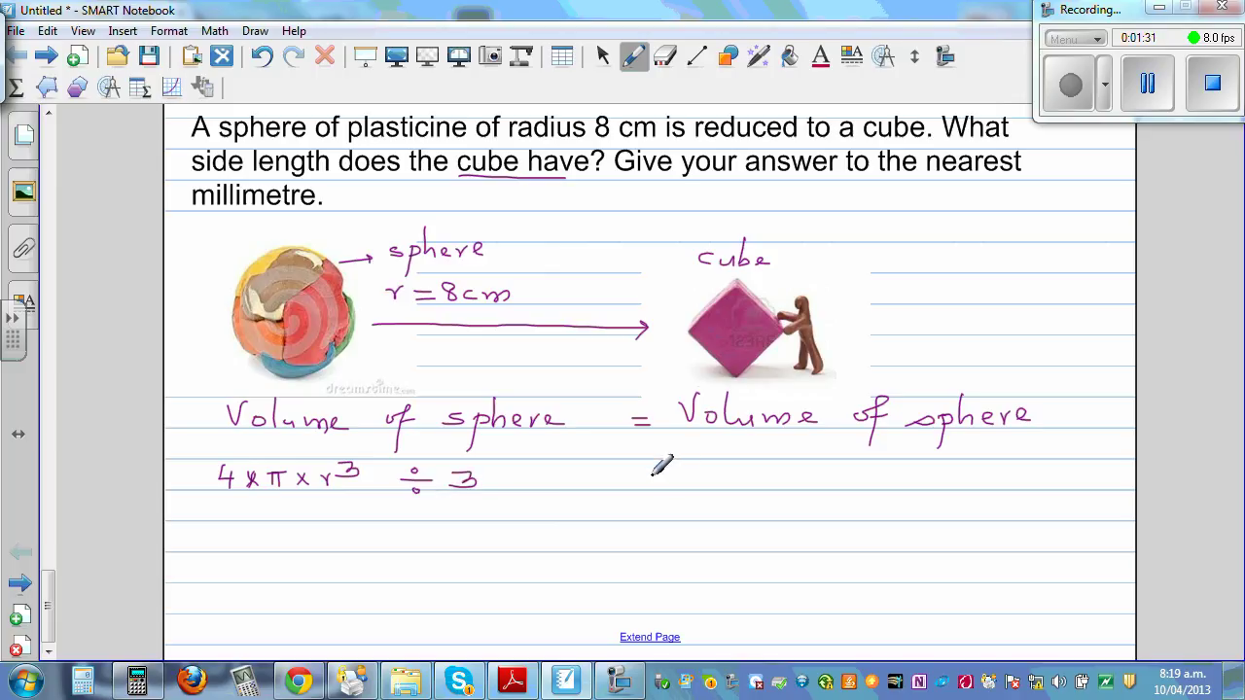
Step: Add an equals sign after the formula and correct the right side to 'Volume of cube'
{"action": "left_click_drag", "start_coordinate": [652, 475], "coordinate": [678, 475]}
{"action": "left_click_drag", "start_coordinate": [652, 483], "coordinate": [680, 483]}
{"action": "left_click", "coordinate": [663, 56]}
{"action": "mouse_move", "coordinate": [925, 419]}
{"action": "left_mouse_down"}
{"action": "mouse_move", "coordinate": [993, 407]}
{"action": "mouse_move", "coordinate": [983, 444]}
{"action": "mouse_move", "coordinate": [1018, 415]}
{"action": "left_mouse_up"}
{"action": "left_click", "coordinate": [633, 56]}
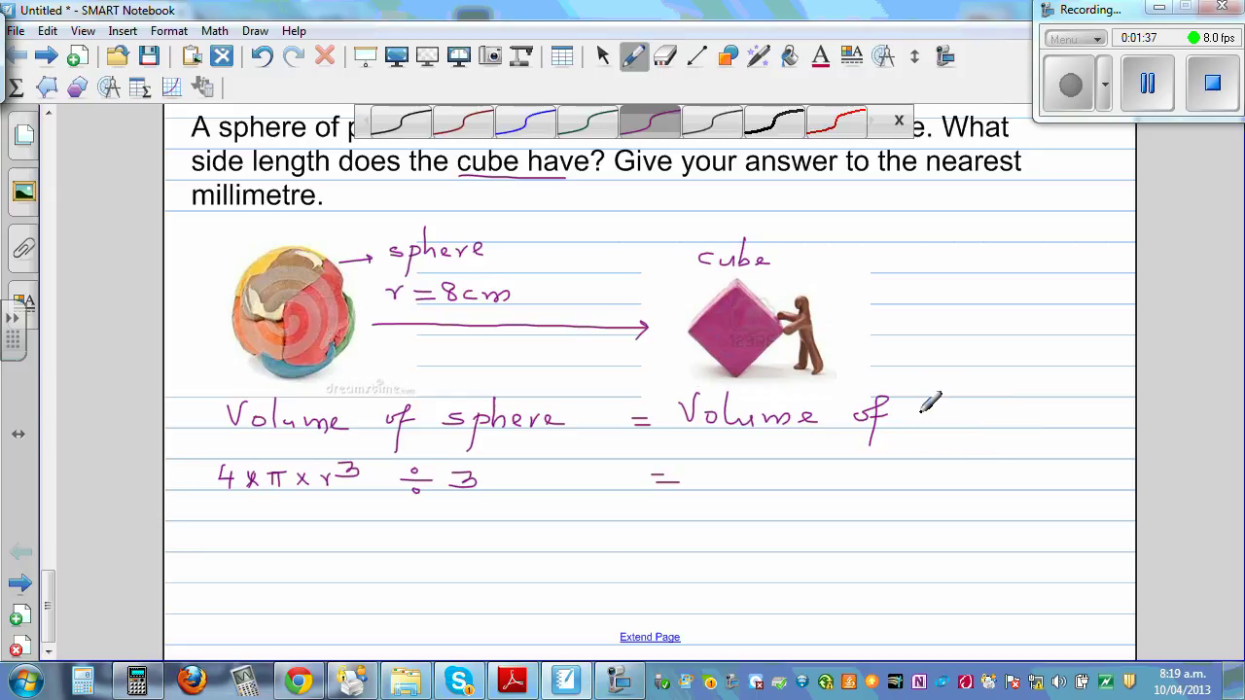
{"action": "mouse_move", "coordinate": [937, 408]}
{"action": "left_mouse_down"}
{"action": "mouse_move", "coordinate": [931, 425]}
{"action": "mouse_move", "coordinate": [1002, 423]}
{"action": "left_mouse_up"}
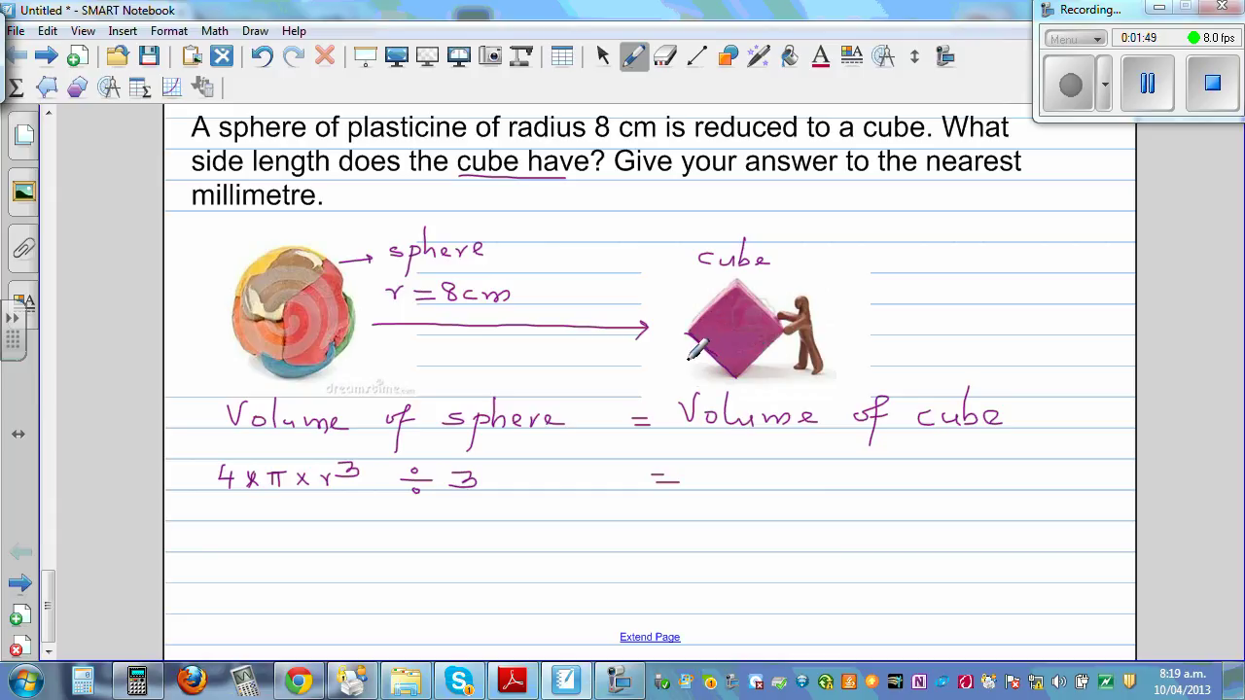
Step: Label the cube's edge l and write l × l × l after the equals sign
{"action": "left_click_drag", "start_coordinate": [679, 365], "coordinate": [688, 369]}
{"action": "mouse_move", "coordinate": [745, 462]}
{"action": "left_mouse_down"}
{"action": "mouse_move", "coordinate": [812, 453]}
{"action": "mouse_move", "coordinate": [840, 483]}
{"action": "left_mouse_up"}
{"action": "mouse_move", "coordinate": [841, 467]}
{"action": "left_mouse_down"}
{"action": "mouse_move", "coordinate": [825, 482]}
{"action": "mouse_move", "coordinate": [873, 461]}
{"action": "mouse_move", "coordinate": [864, 486]}
{"action": "mouse_move", "coordinate": [876, 481]}
{"action": "left_mouse_up"}
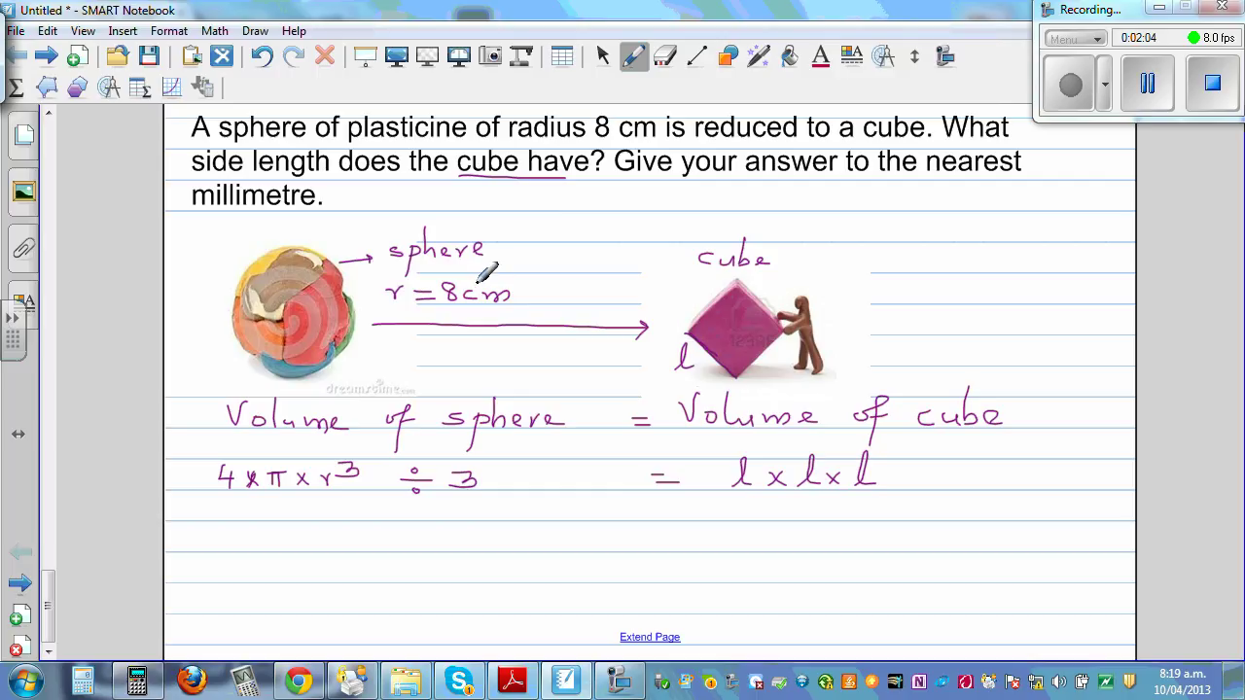
Step: Write the substituted line 4 × π × 8³ ÷ 3 = l³ and extend the page
{"action": "mouse_move", "coordinate": [230, 519]}
{"action": "left_mouse_down"}
{"action": "mouse_move", "coordinate": [359, 543]}
{"action": "mouse_move", "coordinate": [382, 518]}
{"action": "mouse_move", "coordinate": [444, 538]}
{"action": "mouse_move", "coordinate": [435, 526]}
{"action": "mouse_move", "coordinate": [439, 548]}
{"action": "mouse_move", "coordinate": [475, 547]}
{"action": "left_mouse_up"}
{"action": "left_click", "coordinate": [433, 526]}
{"action": "left_click", "coordinate": [439, 549]}
{"action": "mouse_move", "coordinate": [634, 530]}
{"action": "left_mouse_down"}
{"action": "mouse_move", "coordinate": [658, 530]}
{"action": "mouse_move", "coordinate": [659, 541]}
{"action": "mouse_move", "coordinate": [730, 530]}
{"action": "mouse_move", "coordinate": [728, 547]}
{"action": "mouse_move", "coordinate": [750, 532]}
{"action": "left_mouse_up"}
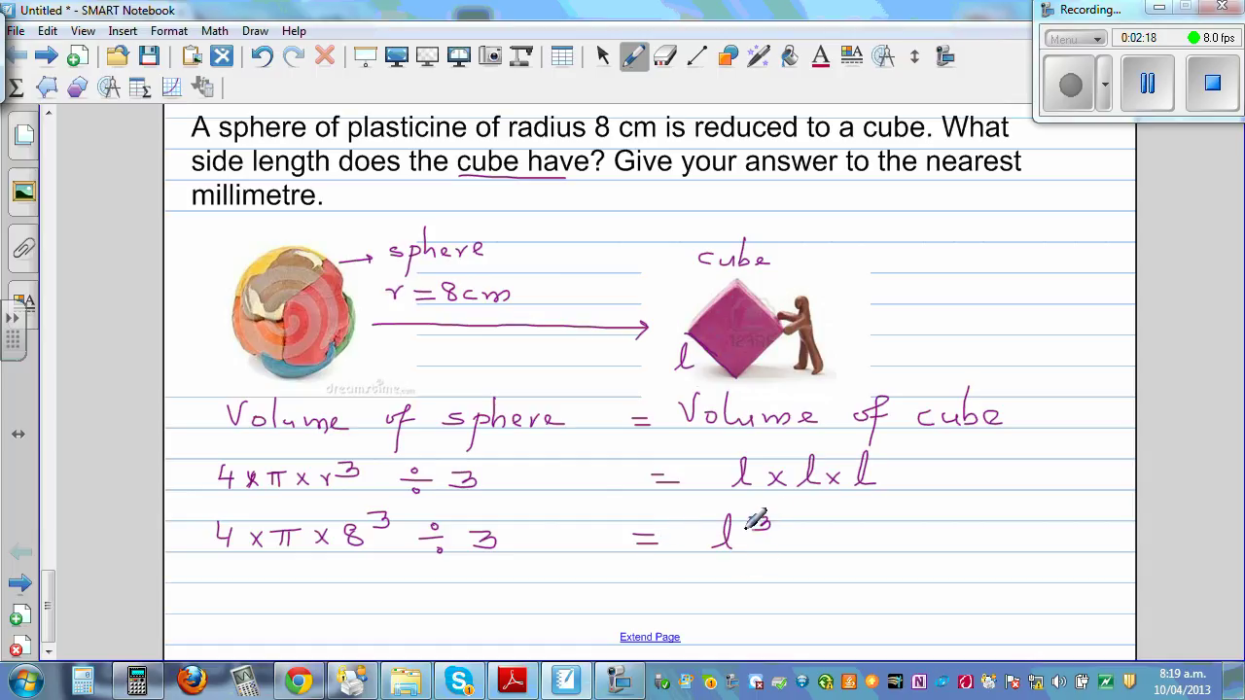
{"action": "left_click", "coordinate": [662, 634]}
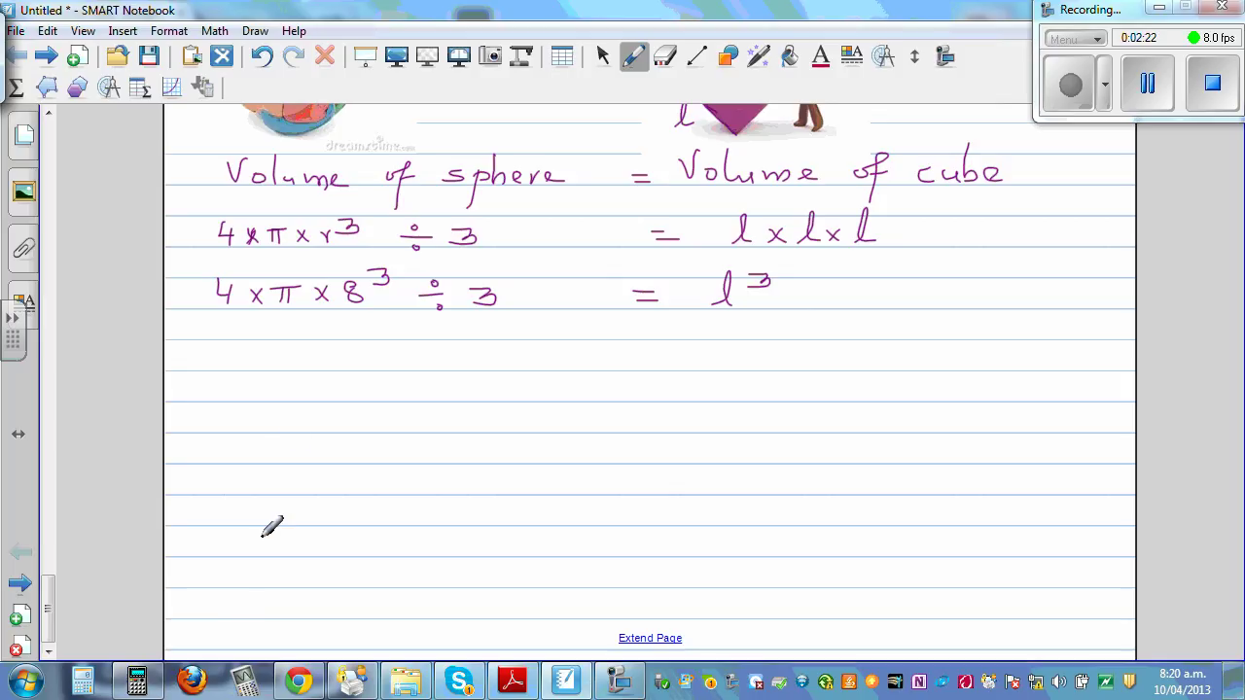
Step: Evaluate 4 × π × 8^3 ÷ 3 on the Casio calculator, giving 2144.660585
{"action": "left_click", "coordinate": [141, 679]}
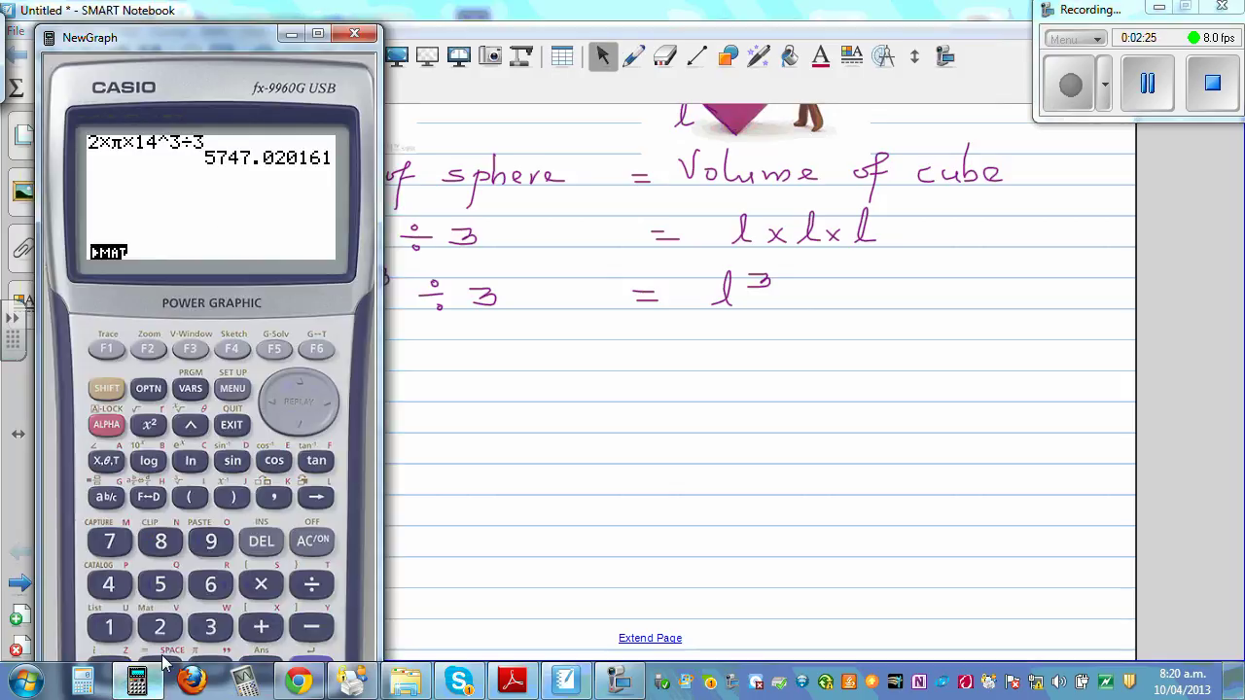
{"action": "left_click", "coordinate": [312, 543]}
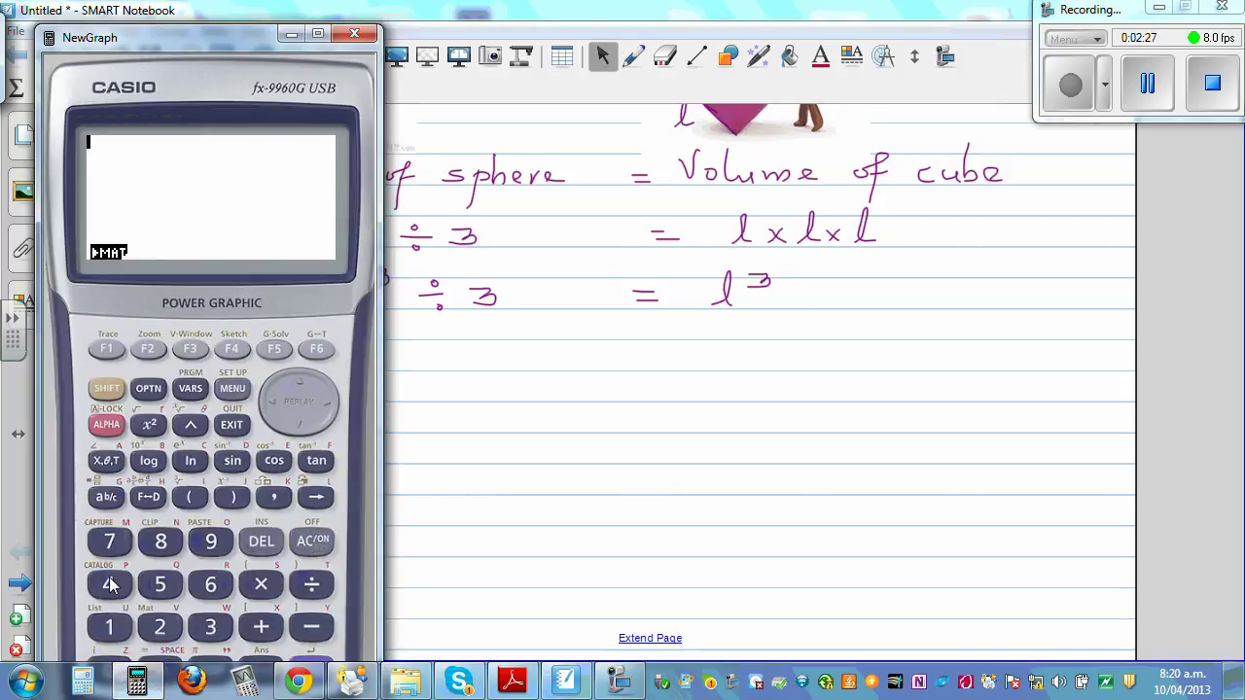
{"action": "left_click", "coordinate": [261, 584]}
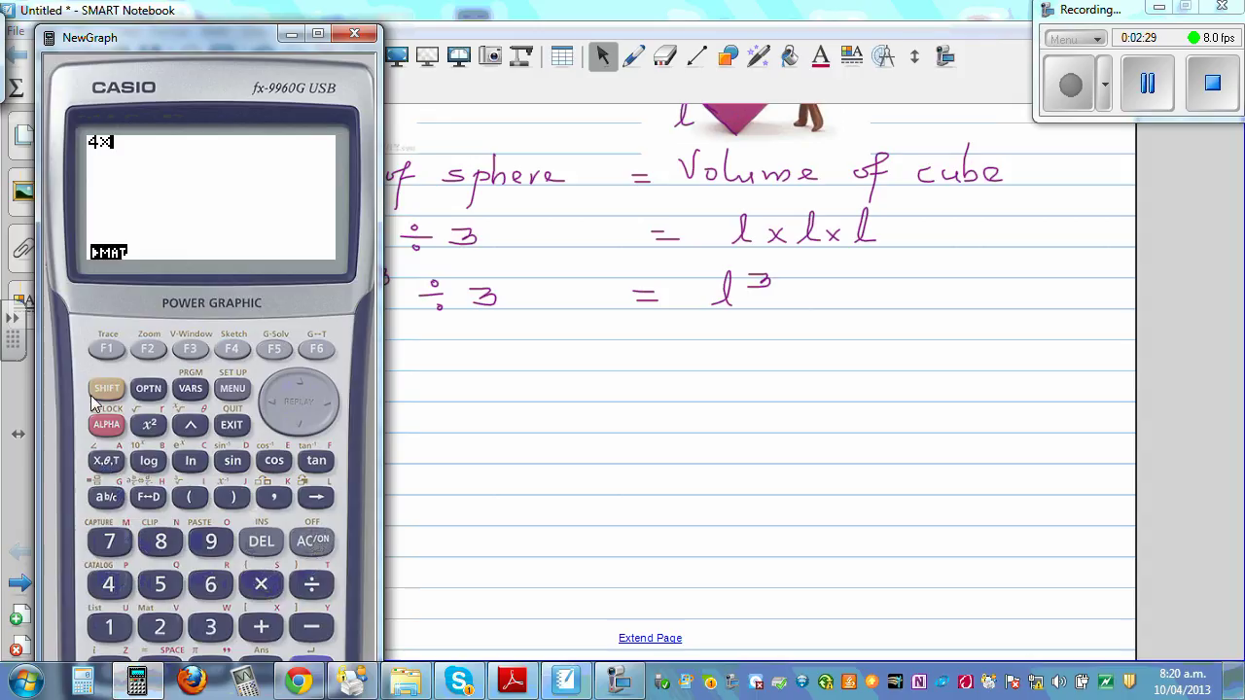
{"action": "left_click", "coordinate": [107, 389]}
{"action": "left_click", "coordinate": [208, 666]}
{"action": "left_click", "coordinate": [262, 585]}
{"action": "left_click", "coordinate": [162, 542]}
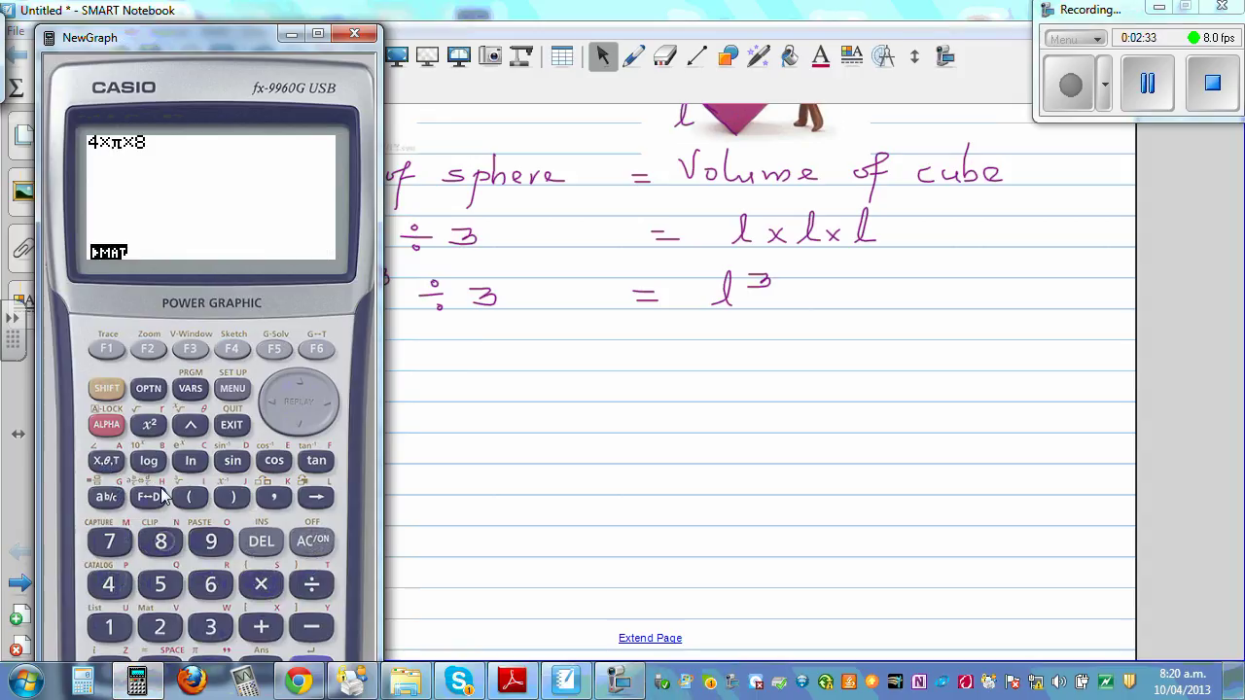
{"action": "left_click", "coordinate": [191, 426]}
{"action": "left_click", "coordinate": [212, 629]}
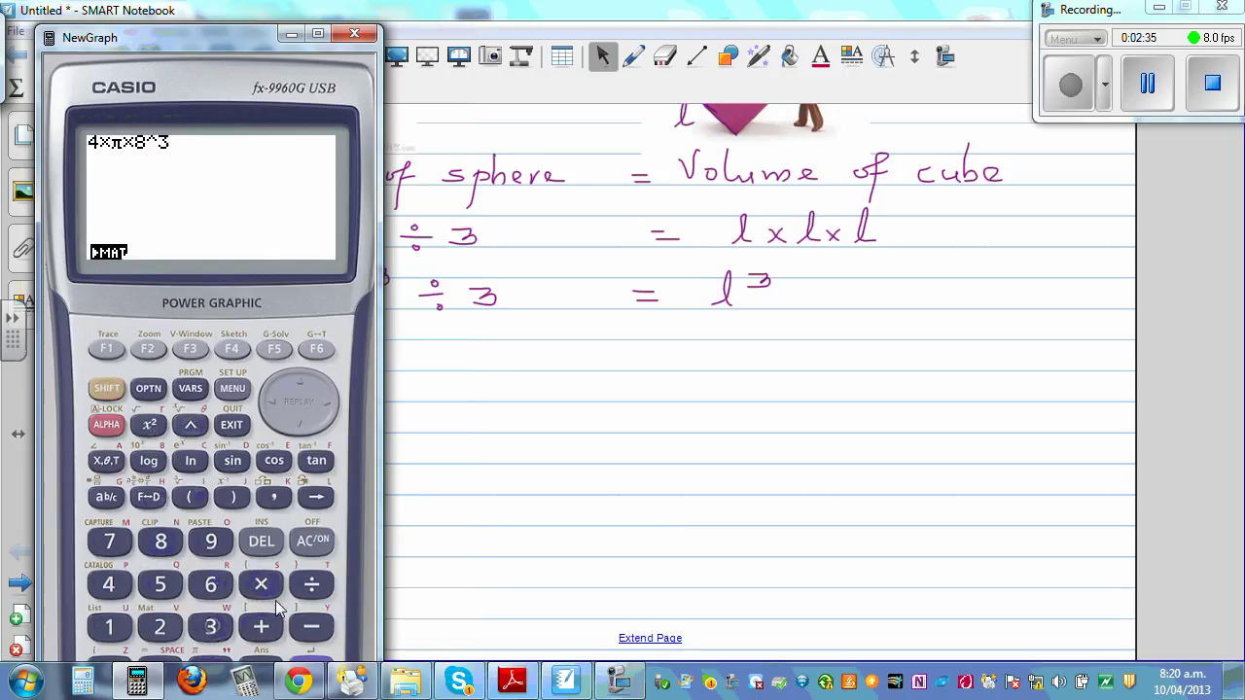
{"action": "left_click", "coordinate": [313, 584]}
{"action": "left_click", "coordinate": [212, 629]}
{"action": "left_click", "coordinate": [308, 666]}
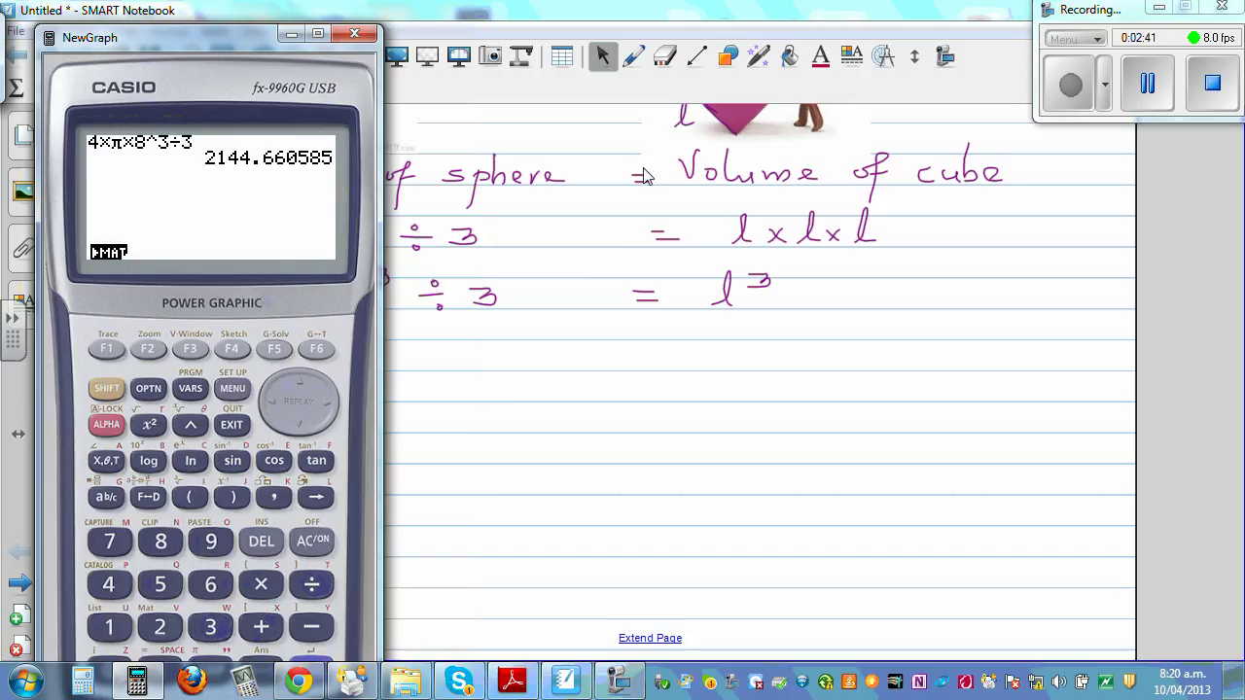
{"action": "left_click", "coordinate": [635, 58]}
Step: Write 2144.66 cm³ = l³ on a new line
{"action": "left_click_drag", "start_coordinate": [276, 343], "coordinate": [291, 363]}
{"action": "mouse_move", "coordinate": [306, 343]}
{"action": "left_mouse_down"}
{"action": "mouse_move", "coordinate": [330, 361]}
{"action": "mouse_move", "coordinate": [352, 346]}
{"action": "mouse_move", "coordinate": [369, 359]}
{"action": "mouse_move", "coordinate": [496, 347]}
{"action": "left_mouse_up"}
{"action": "mouse_move", "coordinate": [618, 354]}
{"action": "left_mouse_down"}
{"action": "mouse_move", "coordinate": [652, 363]}
{"action": "mouse_move", "coordinate": [722, 327]}
{"action": "mouse_move", "coordinate": [716, 363]}
{"action": "mouse_move", "coordinate": [733, 342]}
{"action": "left_mouse_up"}
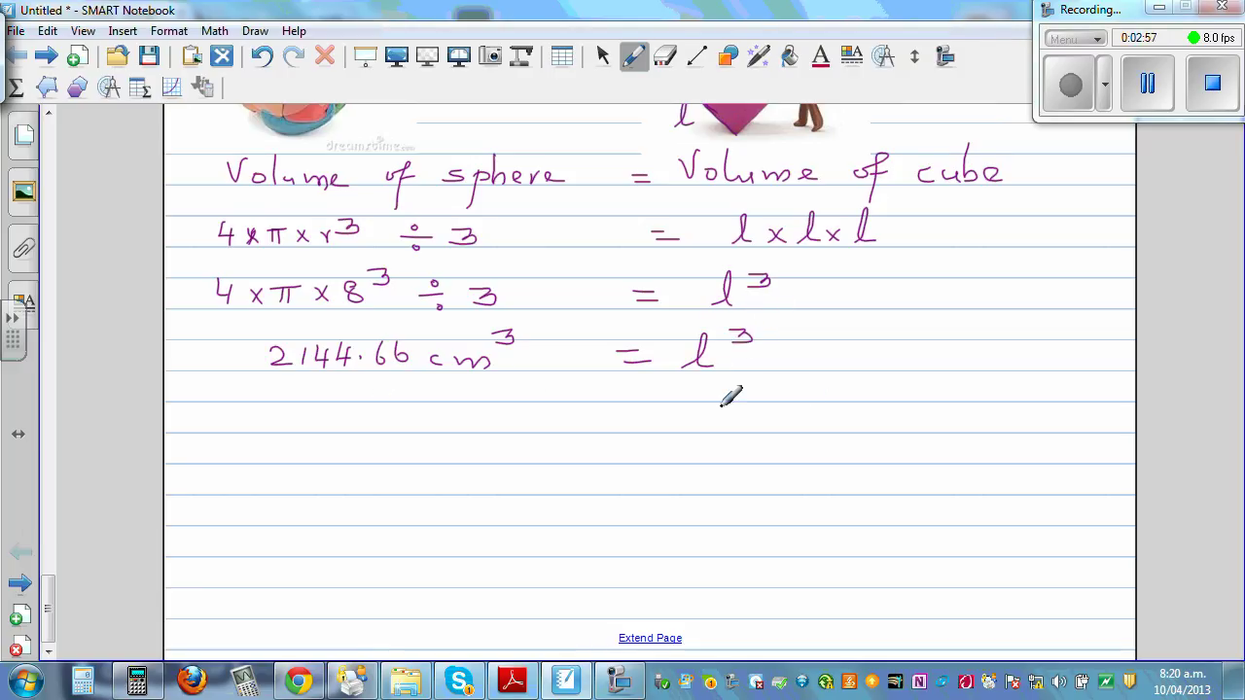
Step: Take the cube root of both sides, ∛l³ = ∛2144.66, and start the answer line l =
{"action": "mouse_move", "coordinate": [339, 455]}
{"action": "left_mouse_down"}
{"action": "mouse_move", "coordinate": [359, 415]}
{"action": "mouse_move", "coordinate": [372, 452]}
{"action": "mouse_move", "coordinate": [391, 412]}
{"action": "left_mouse_up"}
{"action": "mouse_move", "coordinate": [482, 440]}
{"action": "left_mouse_down"}
{"action": "mouse_move", "coordinate": [507, 440]}
{"action": "mouse_move", "coordinate": [509, 452]}
{"action": "left_mouse_up"}
{"action": "mouse_move", "coordinate": [584, 437]}
{"action": "left_mouse_down"}
{"action": "mouse_move", "coordinate": [618, 448]}
{"action": "mouse_move", "coordinate": [620, 434]}
{"action": "mouse_move", "coordinate": [628, 452]}
{"action": "mouse_move", "coordinate": [670, 455]}
{"action": "left_mouse_up"}
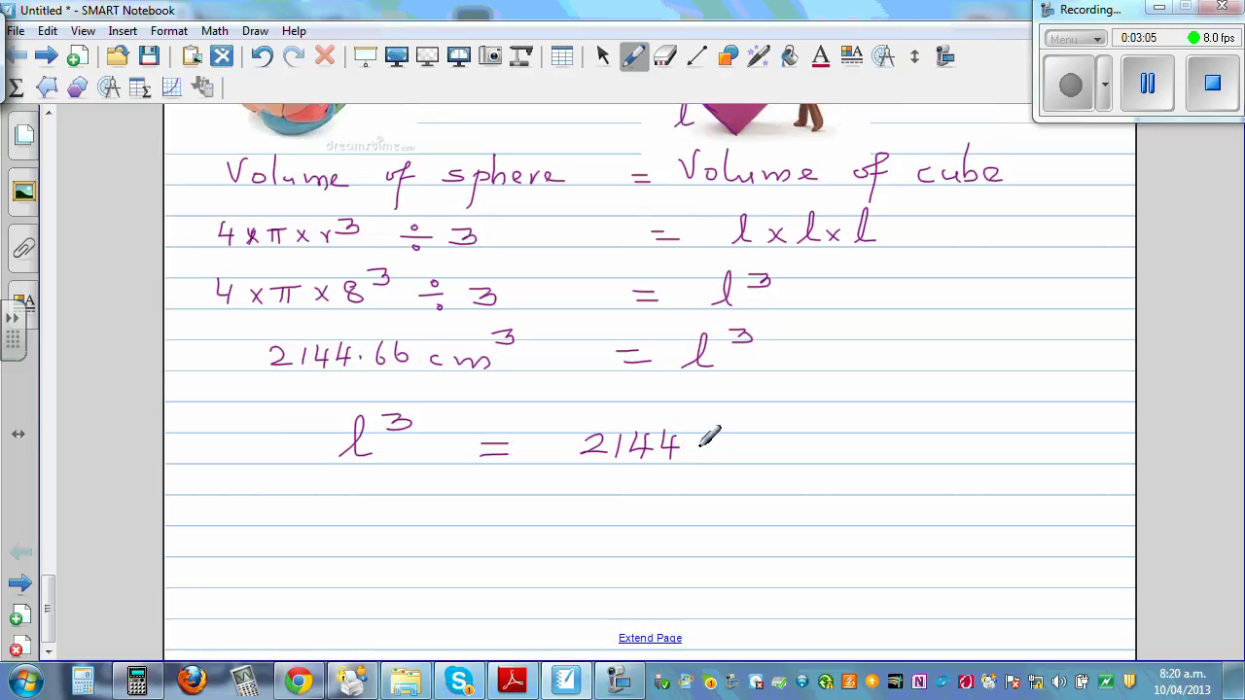
{"action": "left_click", "coordinate": [702, 448]}
{"action": "mouse_move", "coordinate": [732, 429]}
{"action": "left_mouse_down"}
{"action": "mouse_move", "coordinate": [727, 451]}
{"action": "mouse_move", "coordinate": [751, 451]}
{"action": "left_mouse_up"}
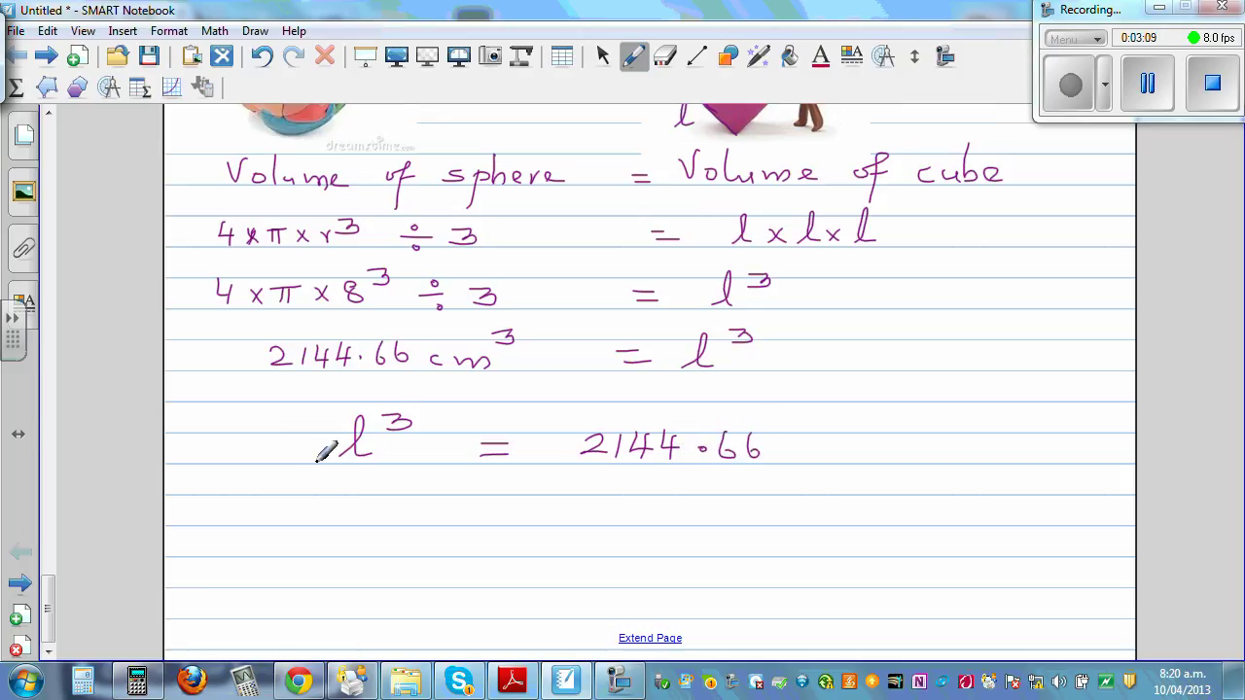
{"action": "mouse_move", "coordinate": [296, 467]}
{"action": "left_mouse_down"}
{"action": "mouse_move", "coordinate": [327, 424]}
{"action": "mouse_move", "coordinate": [421, 409]}
{"action": "left_mouse_up"}
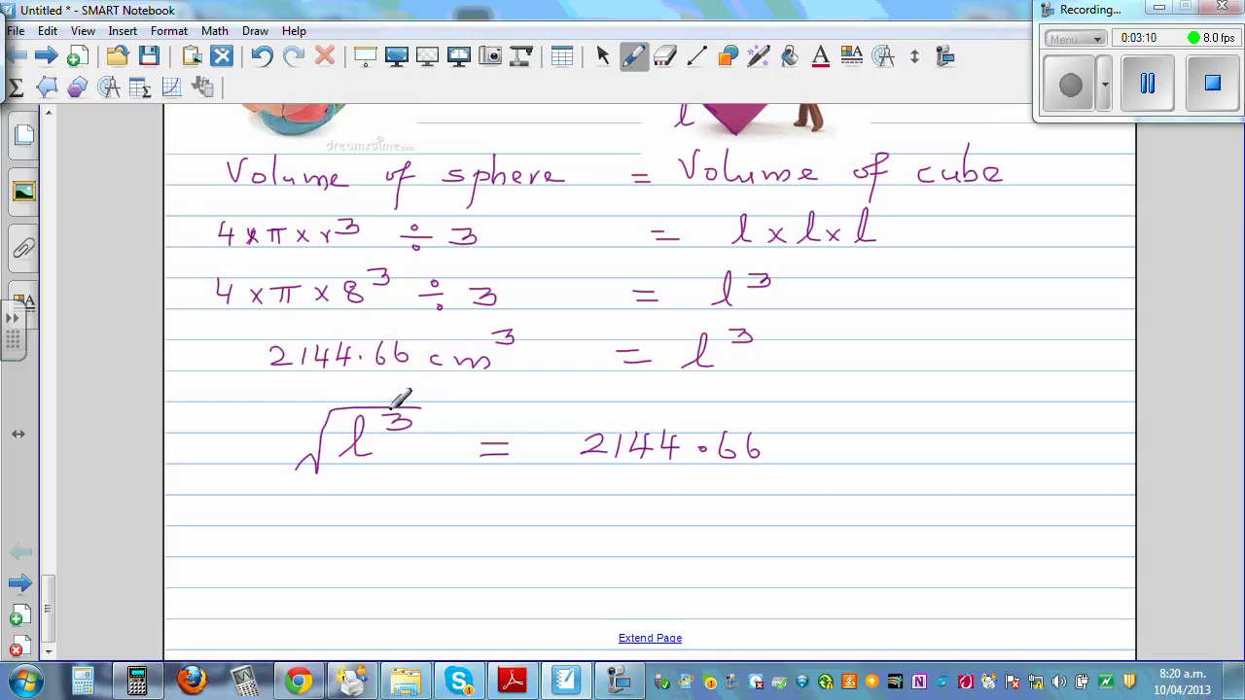
{"action": "left_click_drag", "start_coordinate": [301, 424], "coordinate": [293, 434]}
{"action": "mouse_move", "coordinate": [558, 457]}
{"action": "left_mouse_down"}
{"action": "mouse_move", "coordinate": [577, 400]}
{"action": "mouse_move", "coordinate": [764, 403]}
{"action": "left_mouse_up"}
{"action": "left_click_drag", "start_coordinate": [538, 413], "coordinate": [541, 427]}
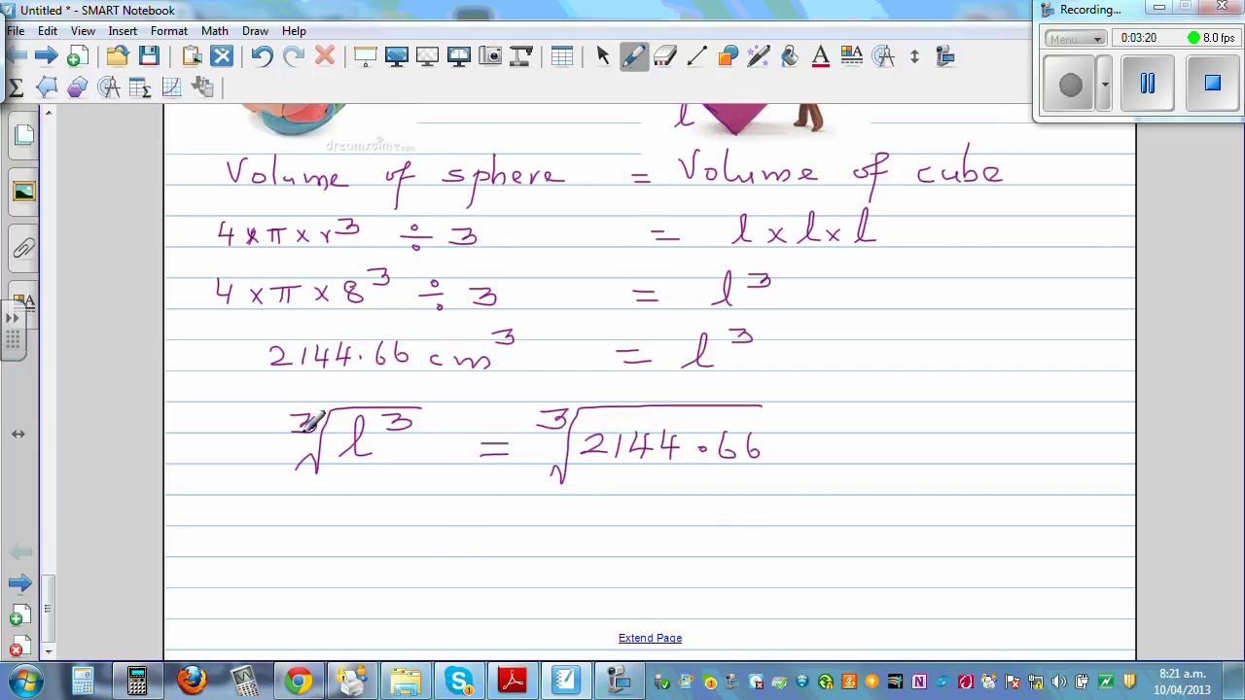
{"action": "left_click_drag", "start_coordinate": [292, 412], "coordinate": [290, 430]}
{"action": "left_click_drag", "start_coordinate": [387, 416], "coordinate": [420, 418]}
{"action": "mouse_move", "coordinate": [350, 554]}
{"action": "left_mouse_down"}
{"action": "mouse_move", "coordinate": [378, 508]}
{"action": "mouse_move", "coordinate": [382, 546]}
{"action": "mouse_move", "coordinate": [453, 549]}
{"action": "left_mouse_up"}
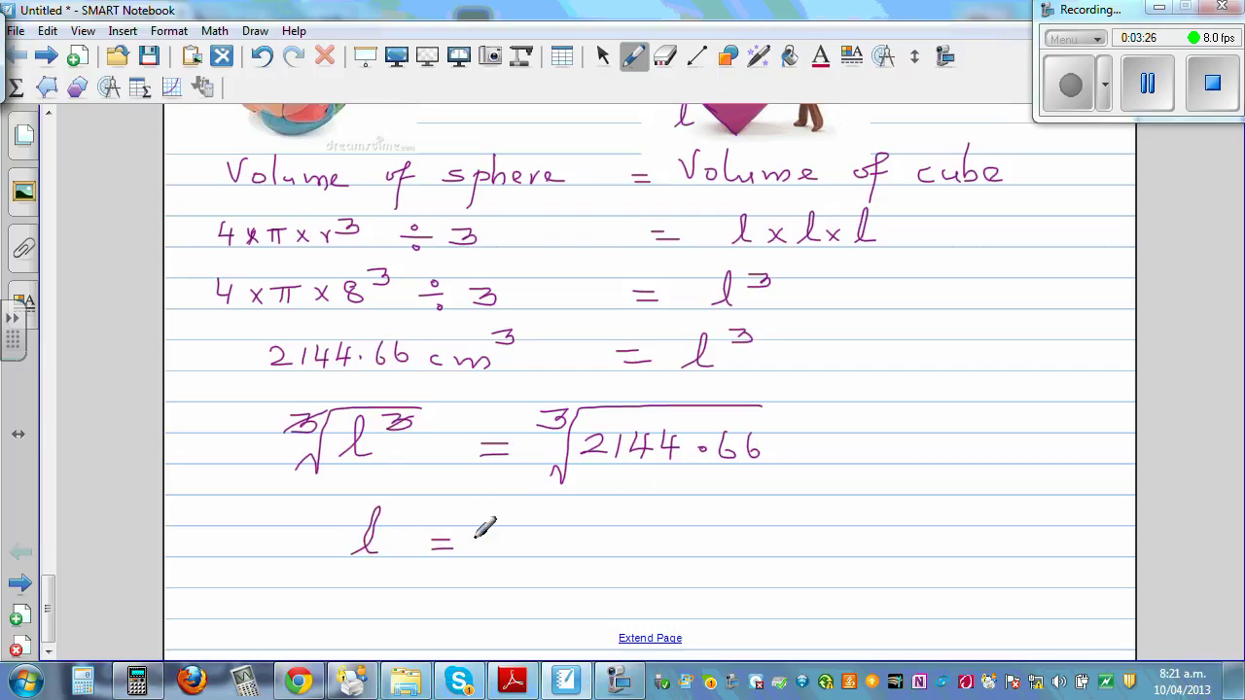
{"action": "left_click", "coordinate": [146, 683]}
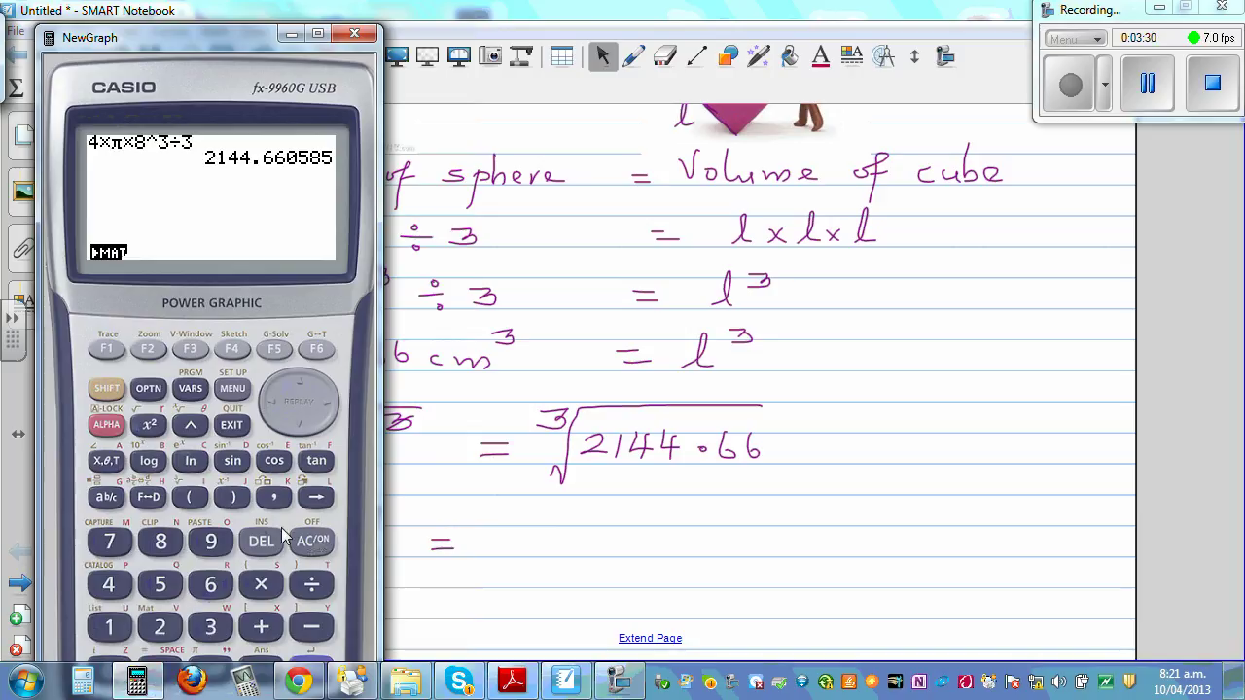
Step: Clear the calculator and enter the cube-root operator 3 x√
{"action": "left_click", "coordinate": [313, 541]}
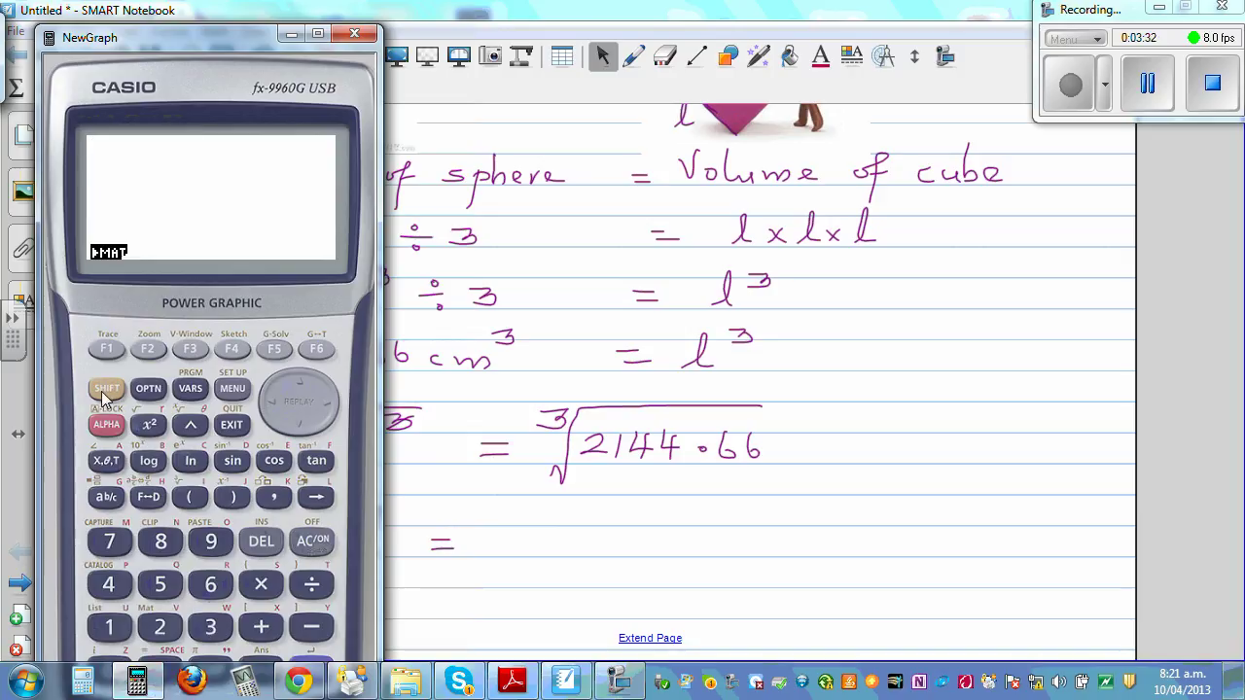
{"action": "left_click", "coordinate": [107, 390]}
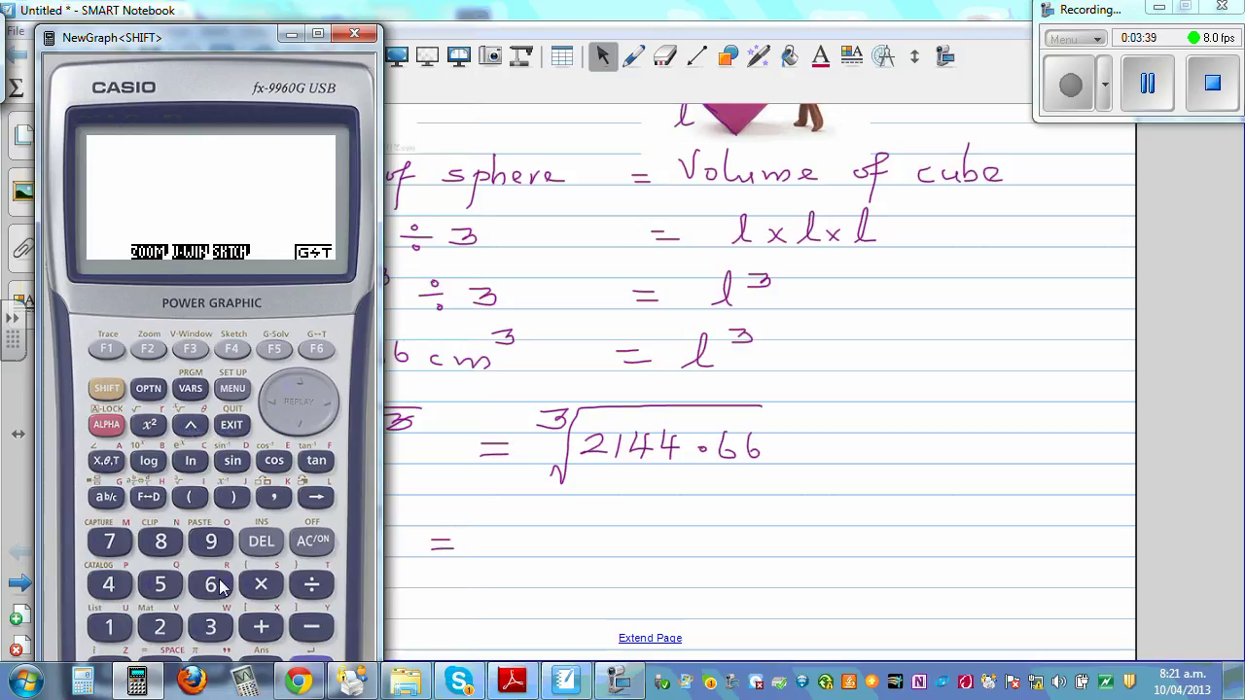
{"action": "left_click", "coordinate": [313, 541]}
{"action": "left_click", "coordinate": [210, 628]}
{"action": "left_click", "coordinate": [107, 389]}
{"action": "left_click", "coordinate": [192, 434]}
{"action": "left_click", "coordinate": [191, 425]}
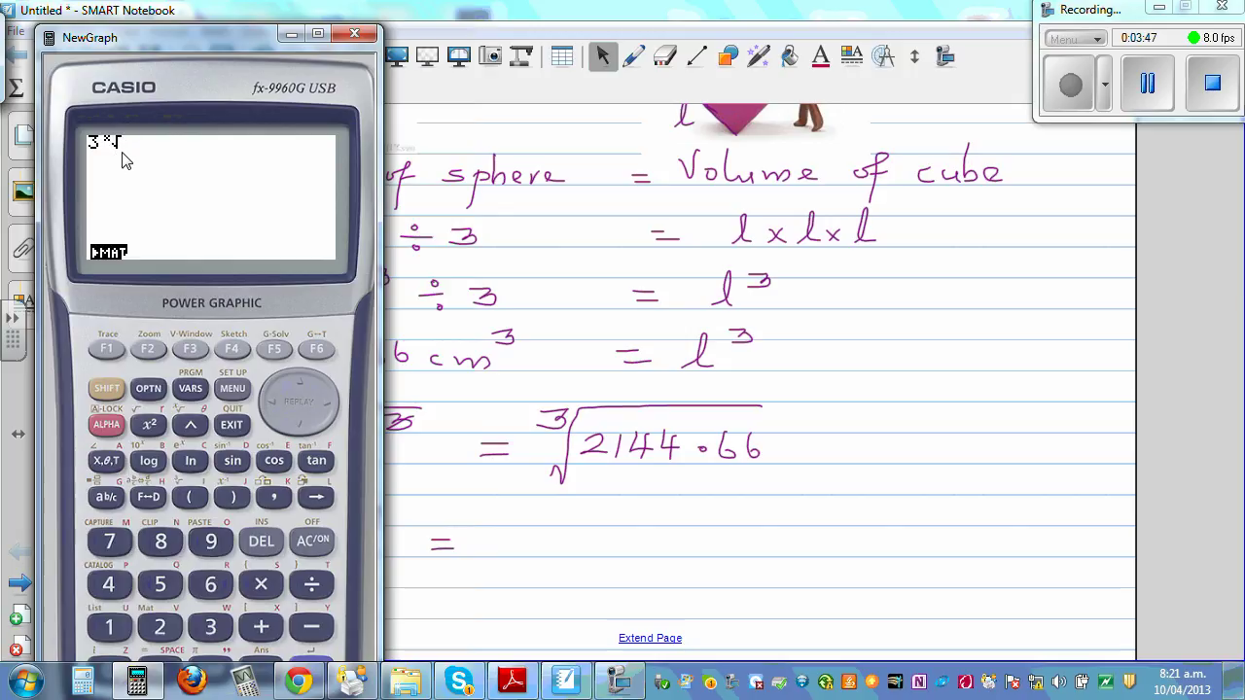
Step: Enter 2144.66 under the root and evaluate it to 12.89593446
{"action": "left_click", "coordinate": [160, 628]}
{"action": "left_click", "coordinate": [110, 628]}
{"action": "left_click", "coordinate": [109, 584]}
{"action": "left_click", "coordinate": [109, 583]}
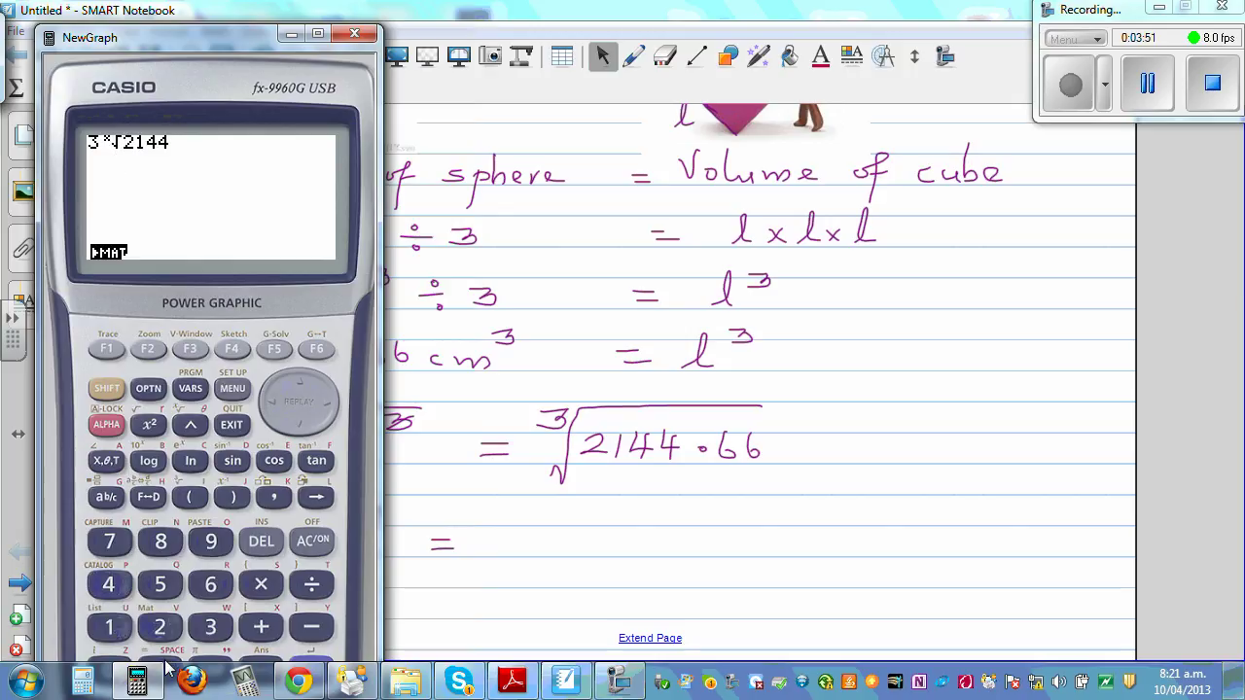
{"action": "double_click", "coordinate": [215, 36]}
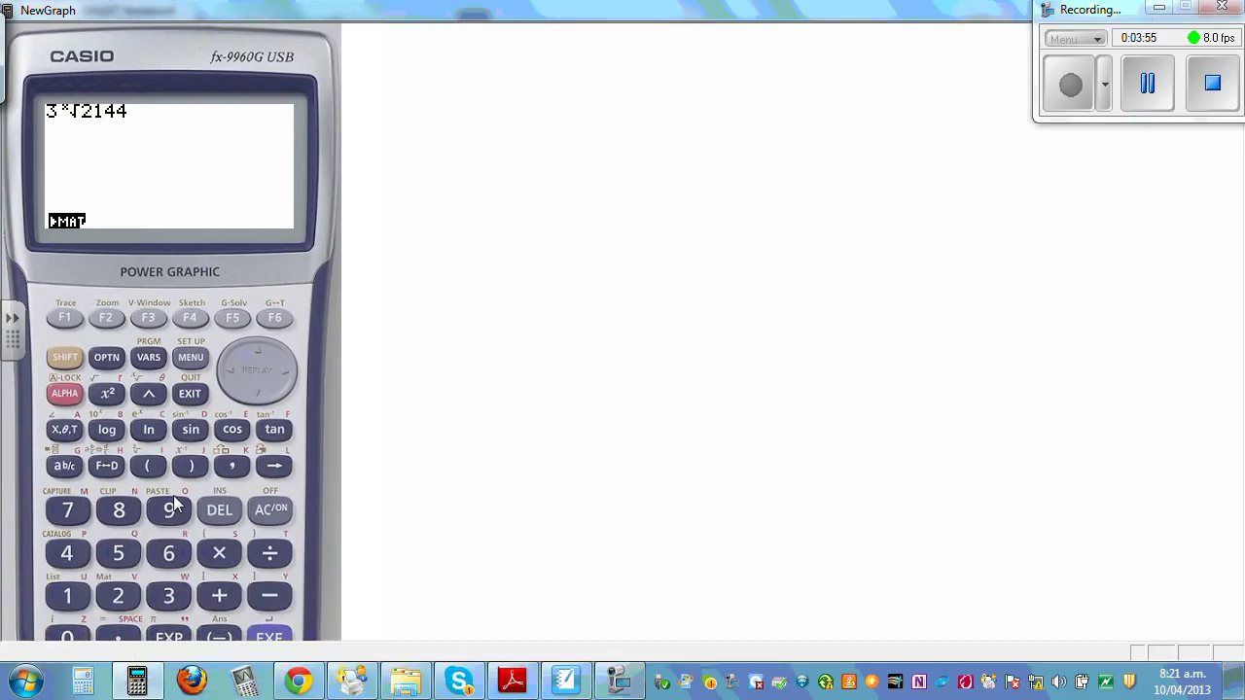
{"action": "left_click", "coordinate": [167, 552]}
{"action": "left_click", "coordinate": [168, 552]}
{"action": "left_click", "coordinate": [270, 638]}
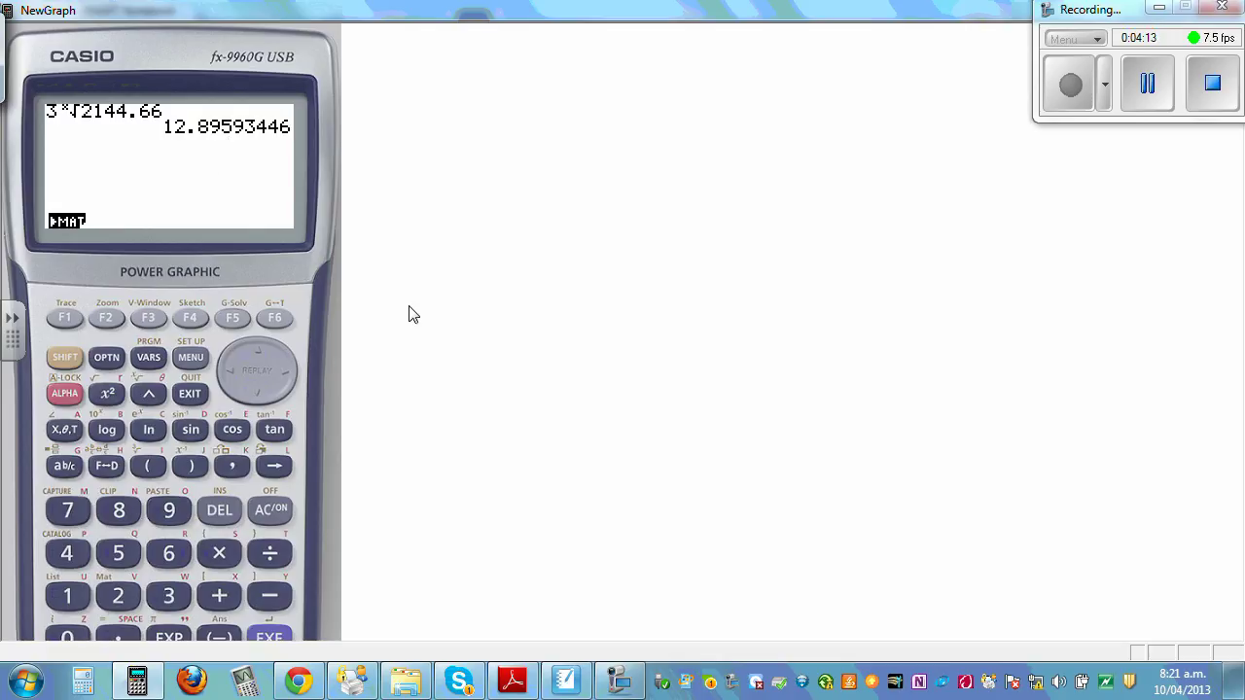
{"action": "double_click", "coordinate": [250, 32]}
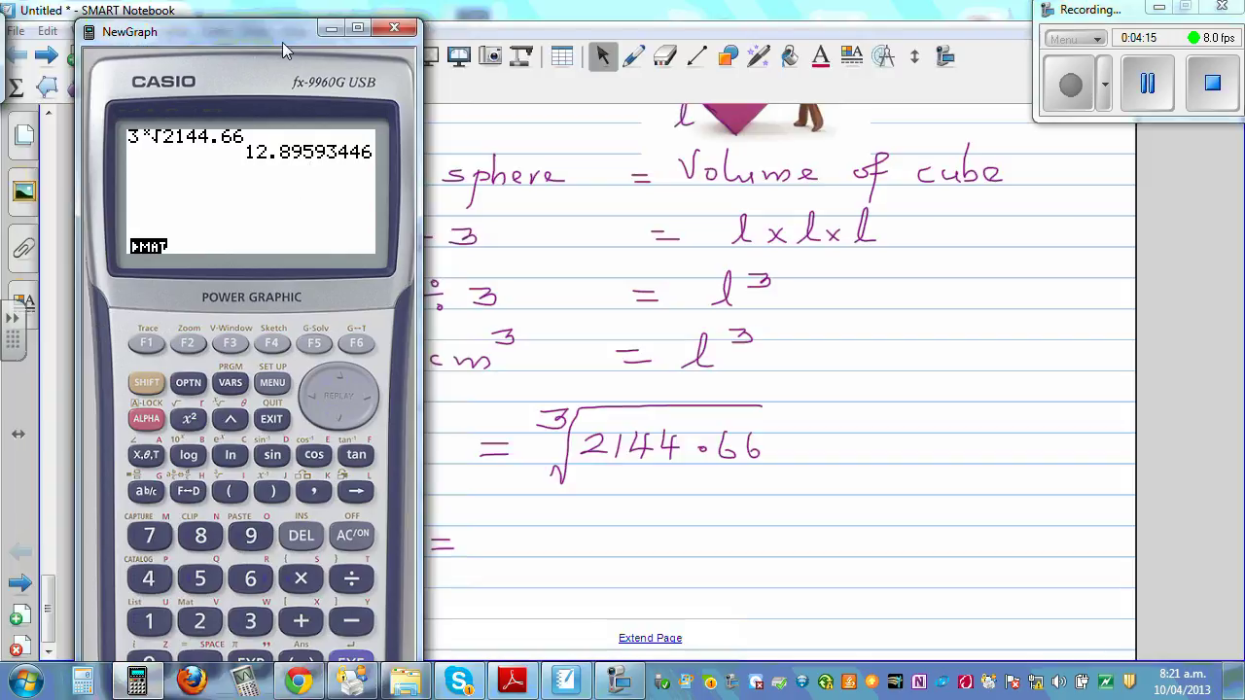
Step: Write l = 12.89 using the calculator result
{"action": "left_click", "coordinate": [635, 57]}
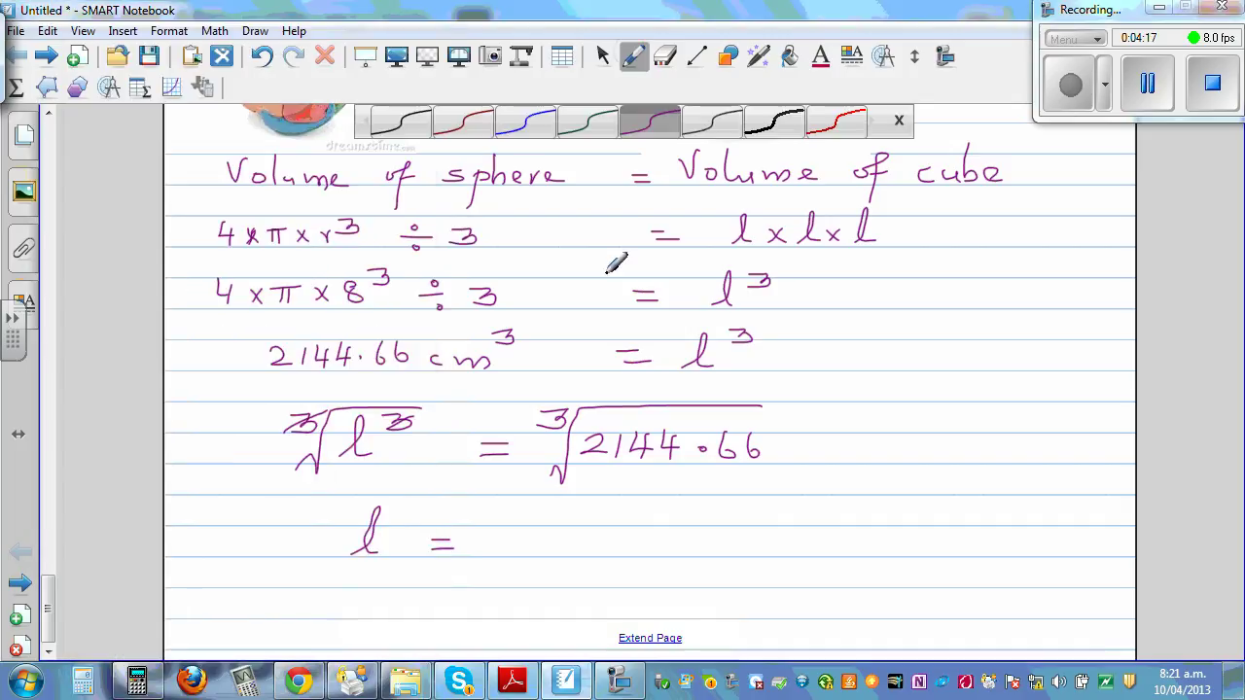
{"action": "mouse_move", "coordinate": [491, 530]}
{"action": "left_mouse_down"}
{"action": "mouse_move", "coordinate": [492, 549]}
{"action": "mouse_move", "coordinate": [524, 549]}
{"action": "left_mouse_up"}
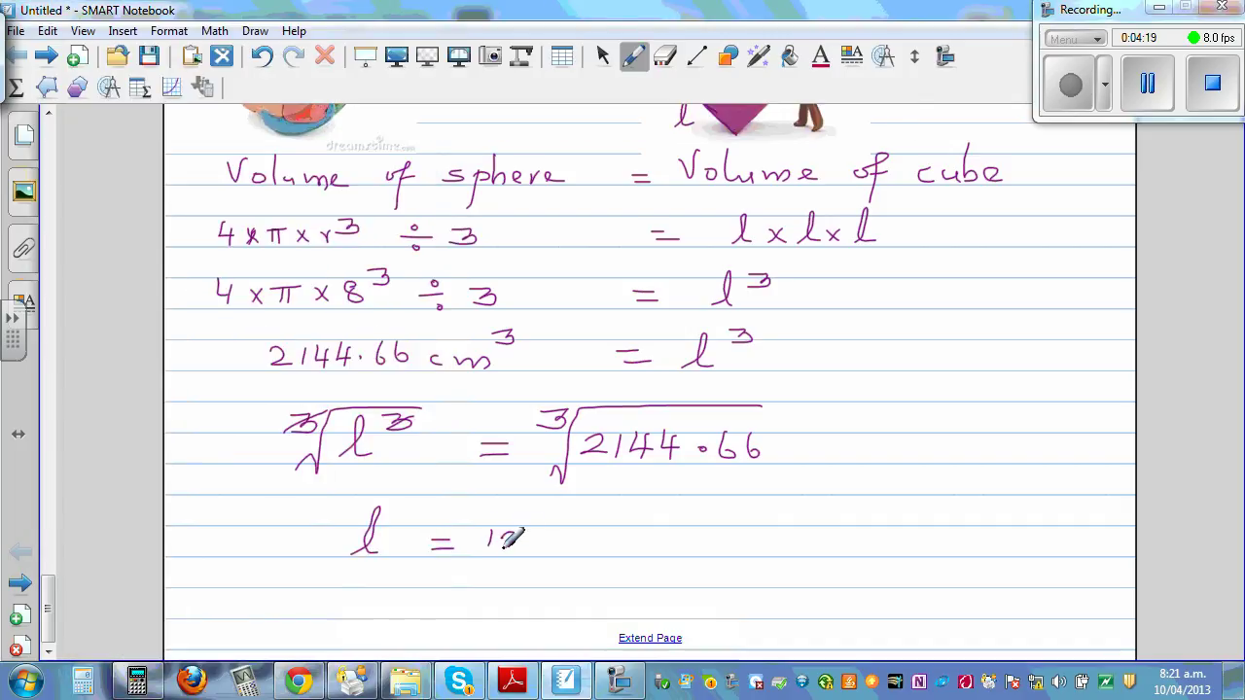
{"action": "left_click", "coordinate": [138, 681]}
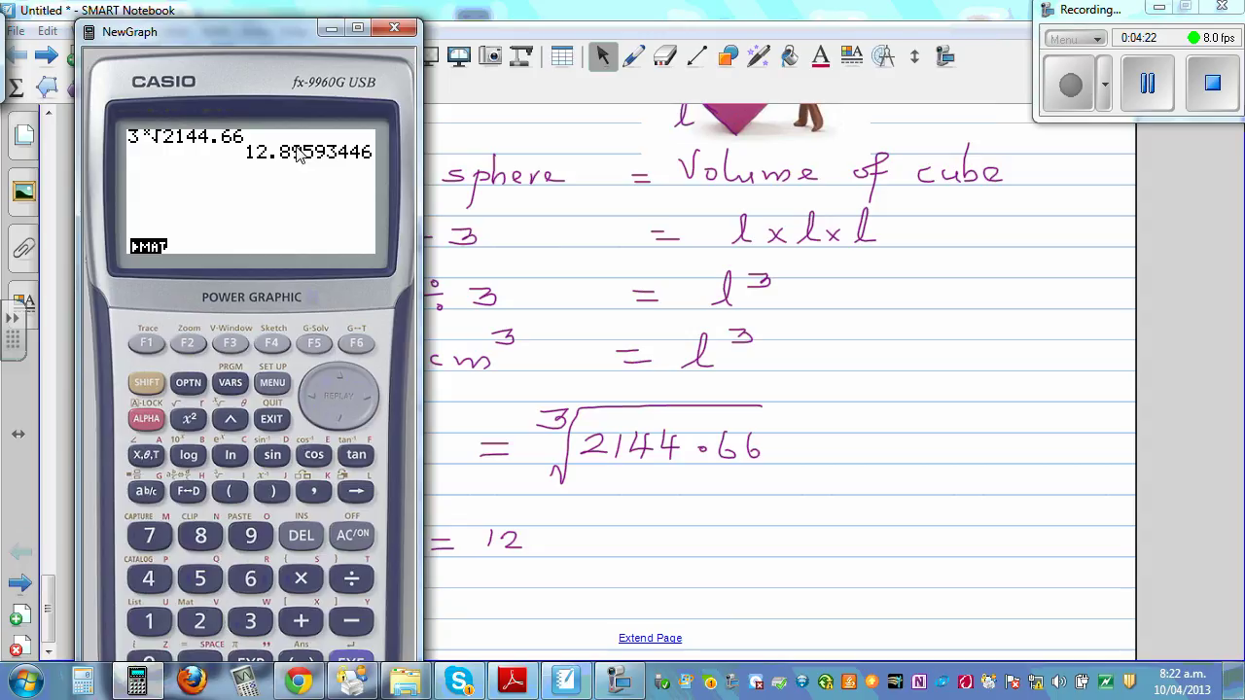
{"action": "left_click", "coordinate": [634, 56]}
{"action": "left_click", "coordinate": [535, 541]}
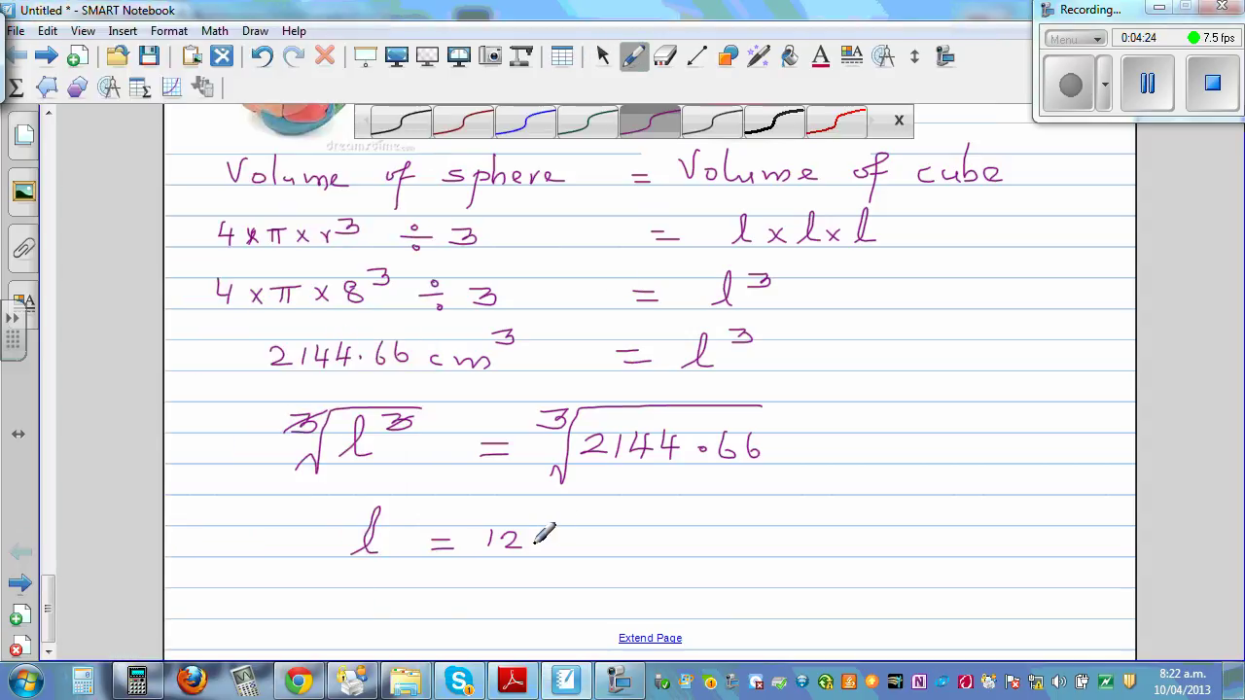
{"action": "mouse_move", "coordinate": [574, 523]}
{"action": "left_mouse_down"}
{"action": "mouse_move", "coordinate": [568, 535]}
{"action": "mouse_move", "coordinate": [573, 526]}
{"action": "mouse_move", "coordinate": [588, 550]}
{"action": "mouse_move", "coordinate": [640, 539]}
{"action": "mouse_move", "coordinate": [647, 551]}
{"action": "left_mouse_up"}
Step: Add 'cm (2dp) = 128 mm' and box the 128 mm answer
{"action": "left_click_drag", "start_coordinate": [561, 565], "coordinate": [589, 574]}
{"action": "mouse_move", "coordinate": [674, 537]}
{"action": "left_mouse_down"}
{"action": "mouse_move", "coordinate": [671, 512]}
{"action": "mouse_move", "coordinate": [667, 567]}
{"action": "mouse_move", "coordinate": [687, 547]}
{"action": "mouse_move", "coordinate": [770, 540]}
{"action": "left_mouse_up"}
{"action": "mouse_move", "coordinate": [748, 550]}
{"action": "left_mouse_down"}
{"action": "mouse_move", "coordinate": [849, 537]}
{"action": "mouse_move", "coordinate": [860, 550]}
{"action": "mouse_move", "coordinate": [871, 533]}
{"action": "mouse_move", "coordinate": [954, 551]}
{"action": "left_mouse_up"}
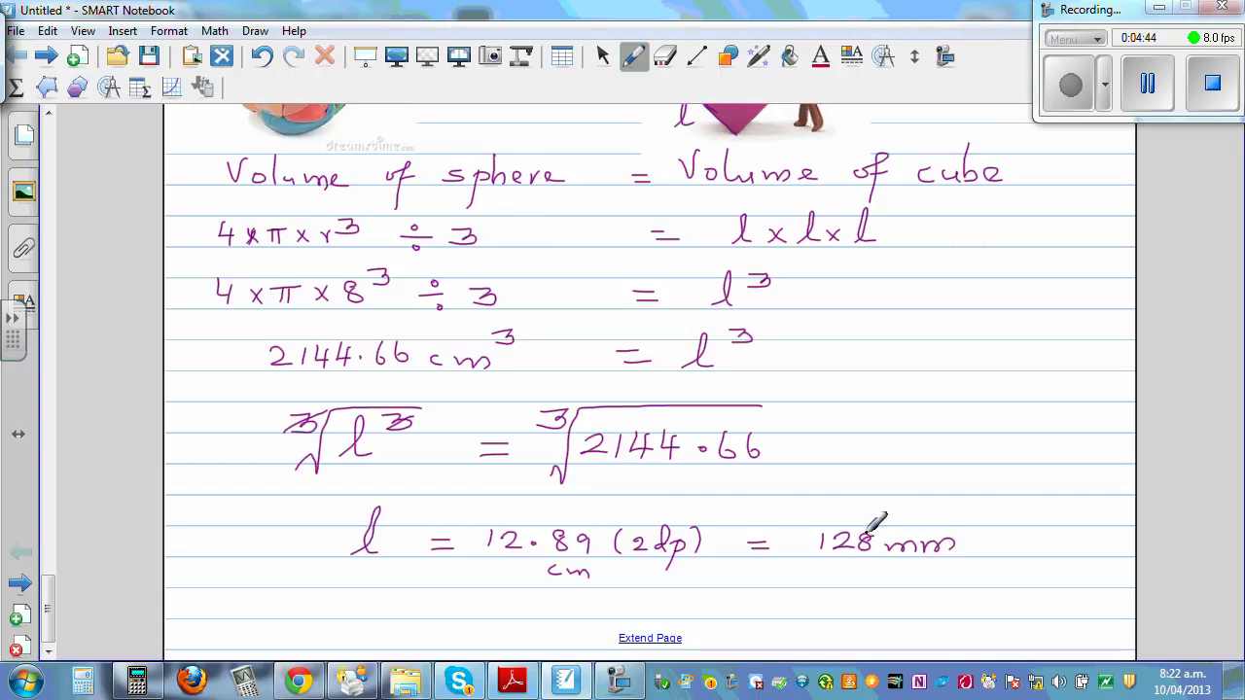
{"action": "mouse_move", "coordinate": [807, 513]}
{"action": "left_mouse_down"}
{"action": "mouse_move", "coordinate": [806, 569]}
{"action": "mouse_move", "coordinate": [959, 565]}
{"action": "mouse_move", "coordinate": [966, 515]}
{"action": "mouse_move", "coordinate": [812, 506]}
{"action": "left_mouse_up"}
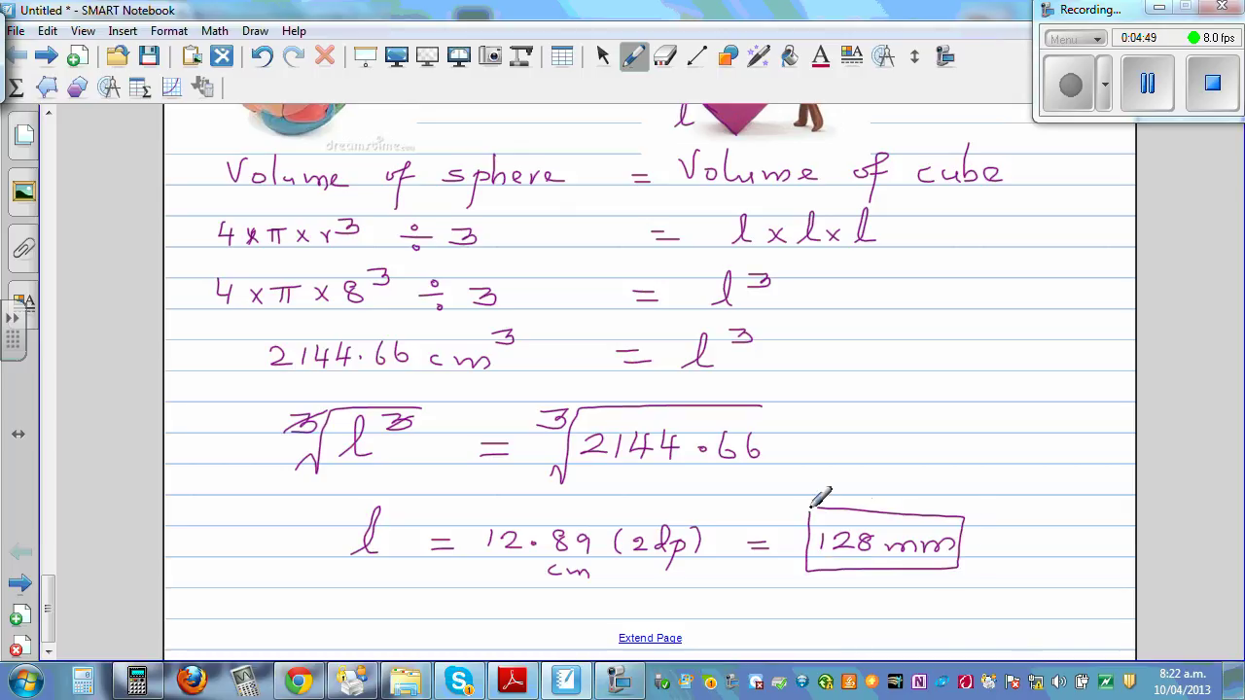